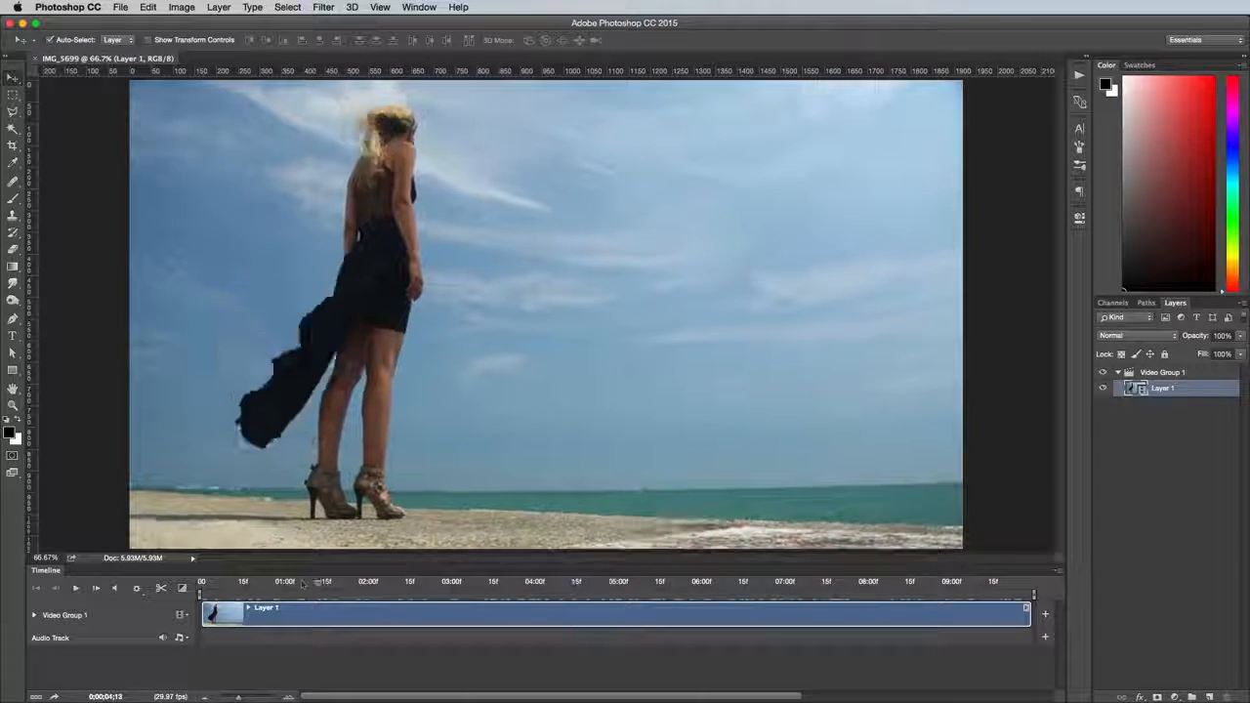
Trim the start and end of the Layer 1 video clip to isolate a section about 33 frames long
drag(305, 589, 692, 621)
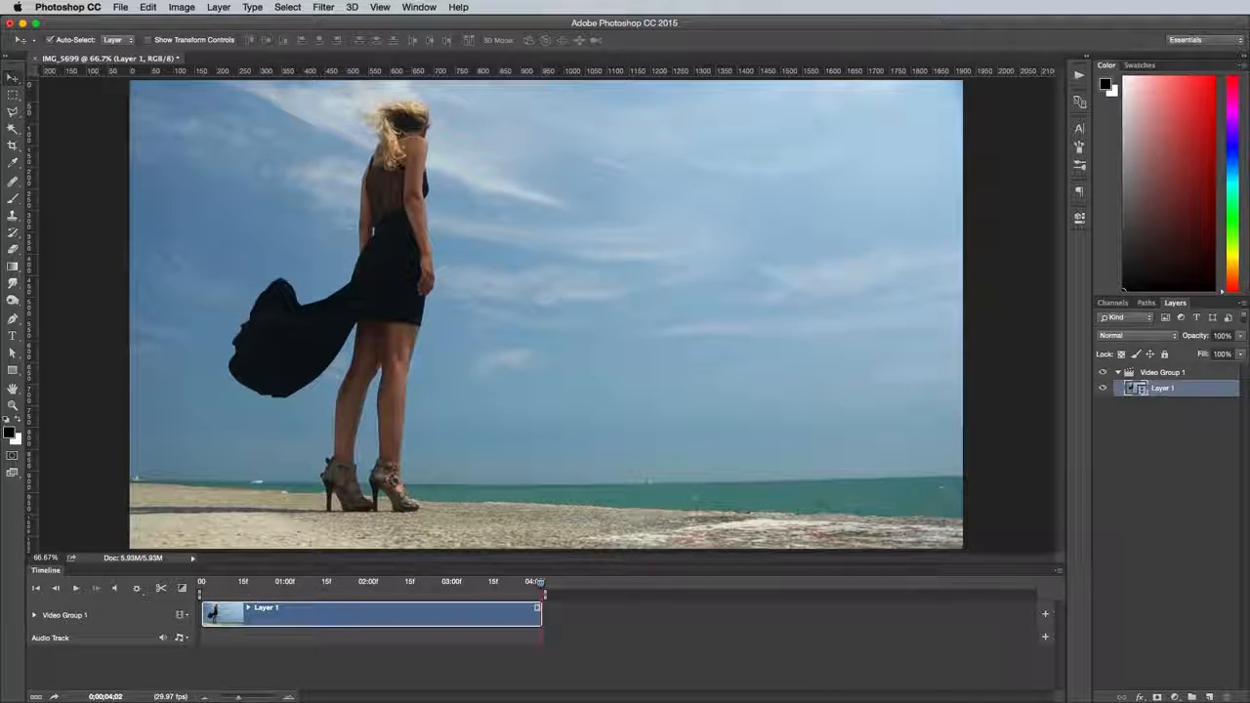
click(196, 584)
drag(277, 586, 331, 588)
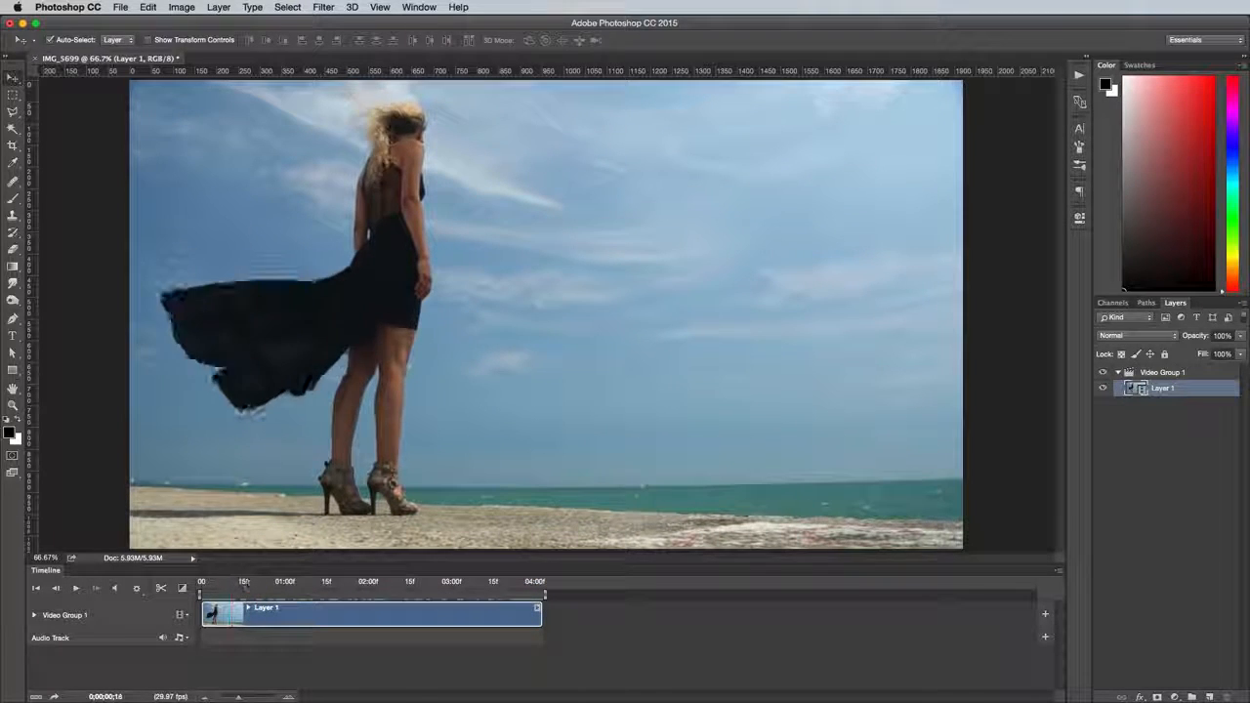
drag(260, 585, 426, 596)
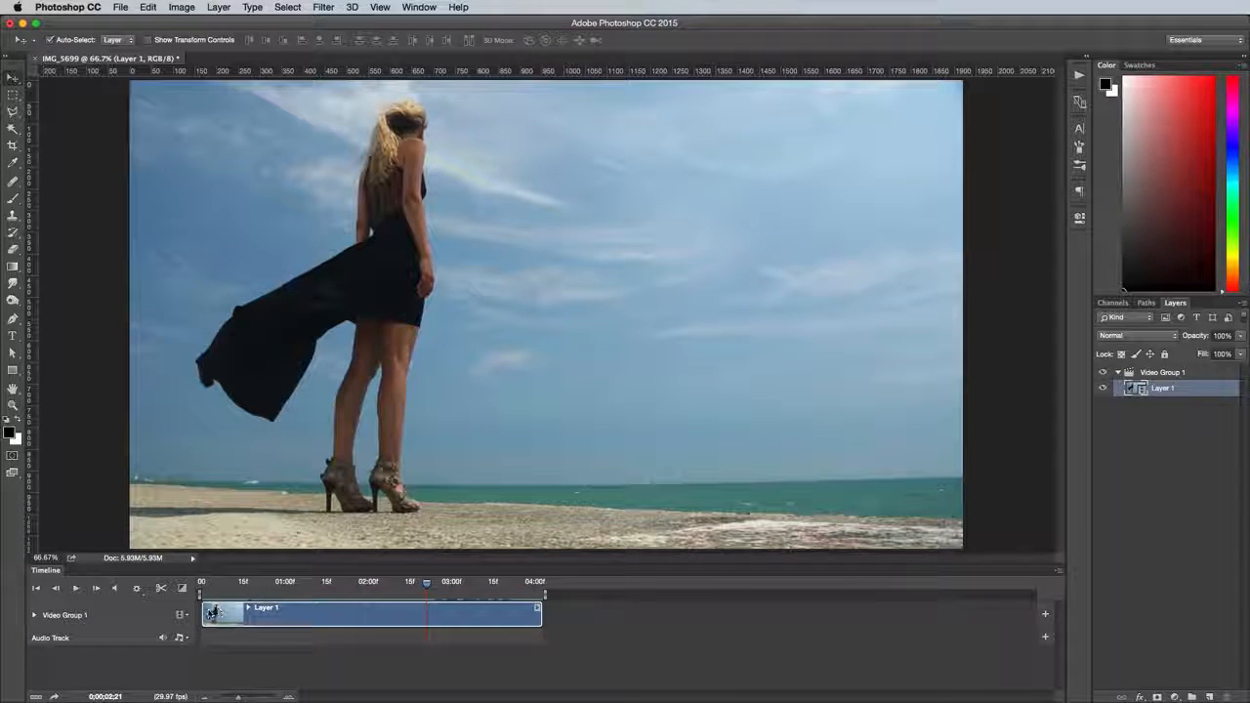
drag(213, 613, 420, 613)
click(295, 583)
drag(313, 608, 295, 609)
drag(237, 697, 254, 697)
drag(345, 696, 298, 695)
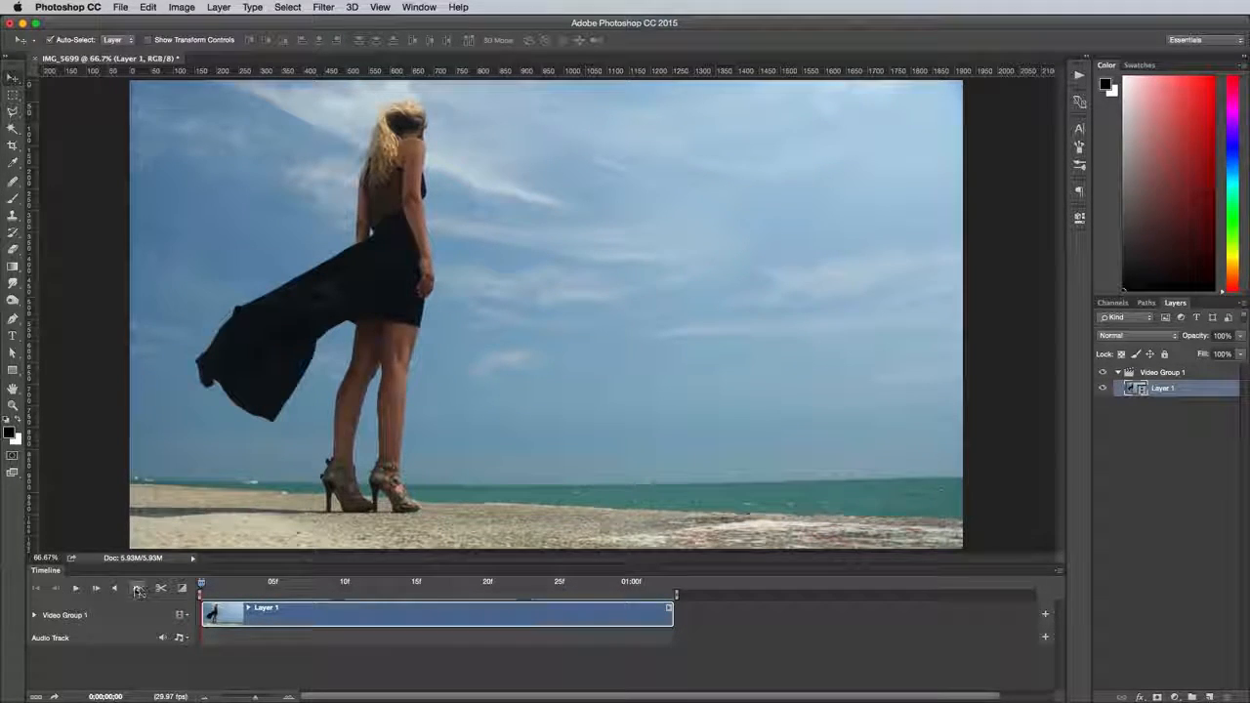
Turn on looped playback for the timeline and preview the trimmed clip
click(136, 588)
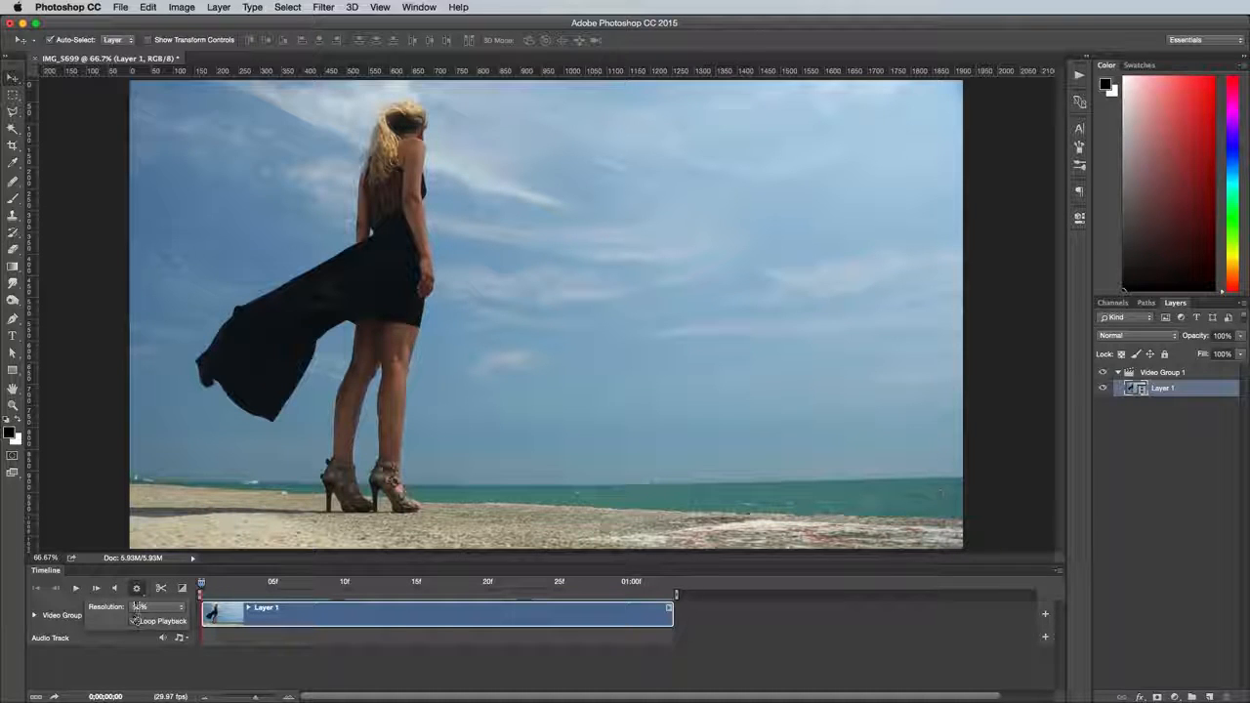
click(77, 589)
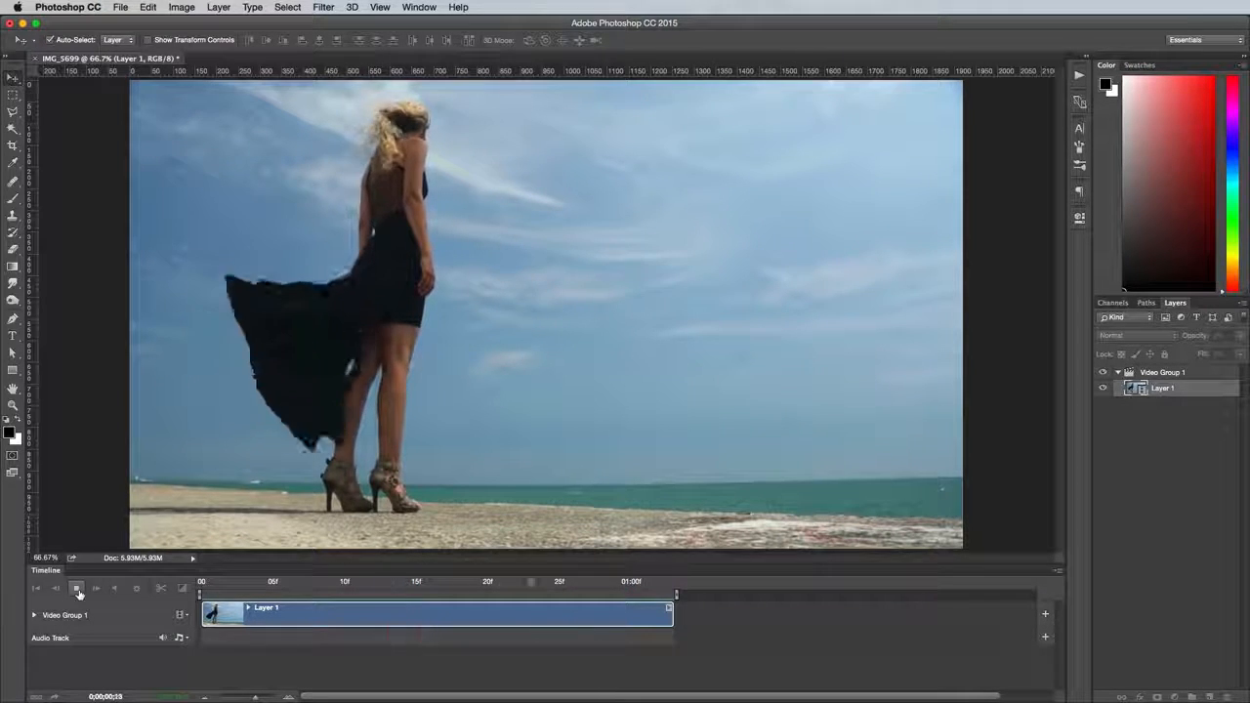
click(77, 590)
Copy a merged image of the entire canvas at frame 0;00;00;29 and paste it as a new layer
drag(344, 583, 615, 594)
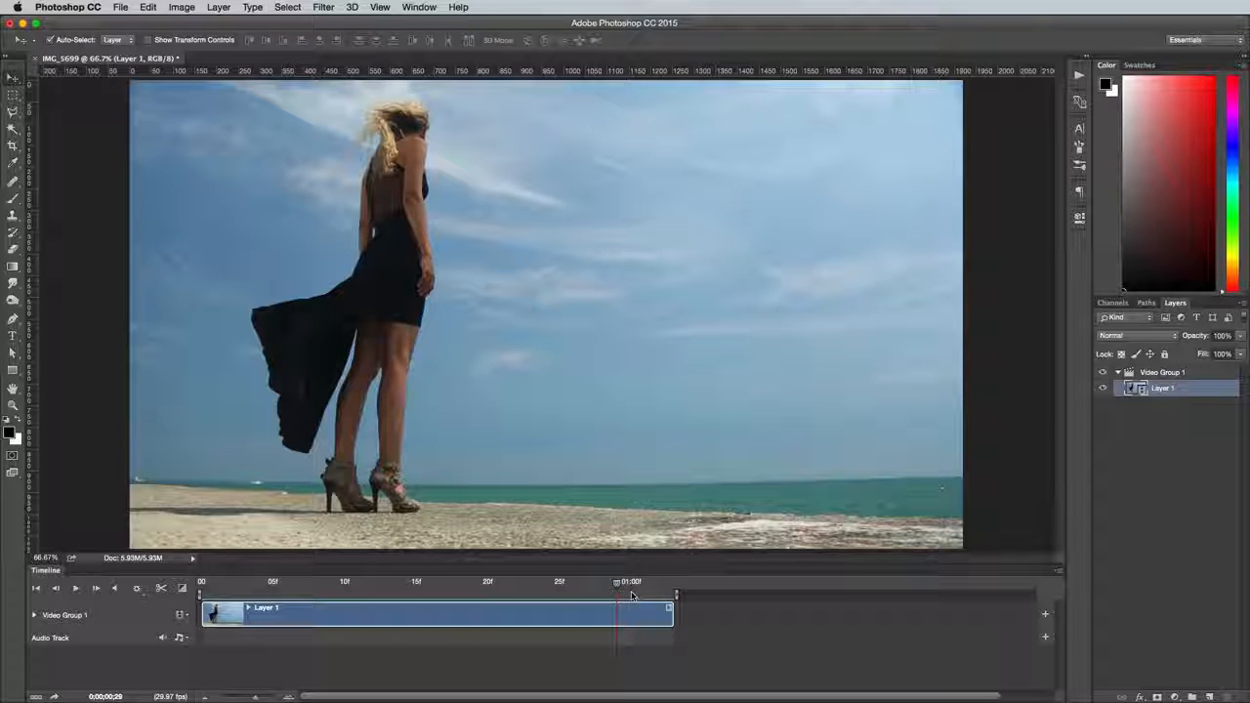
key(super+a)
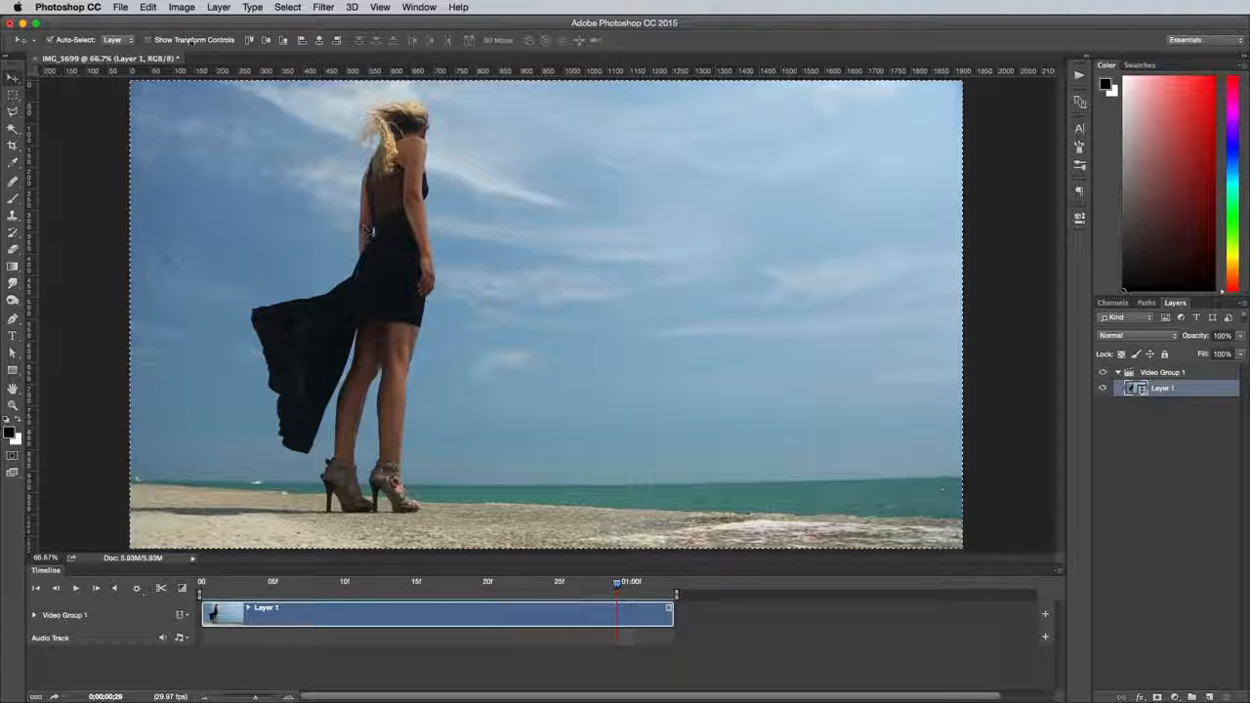
click(149, 9)
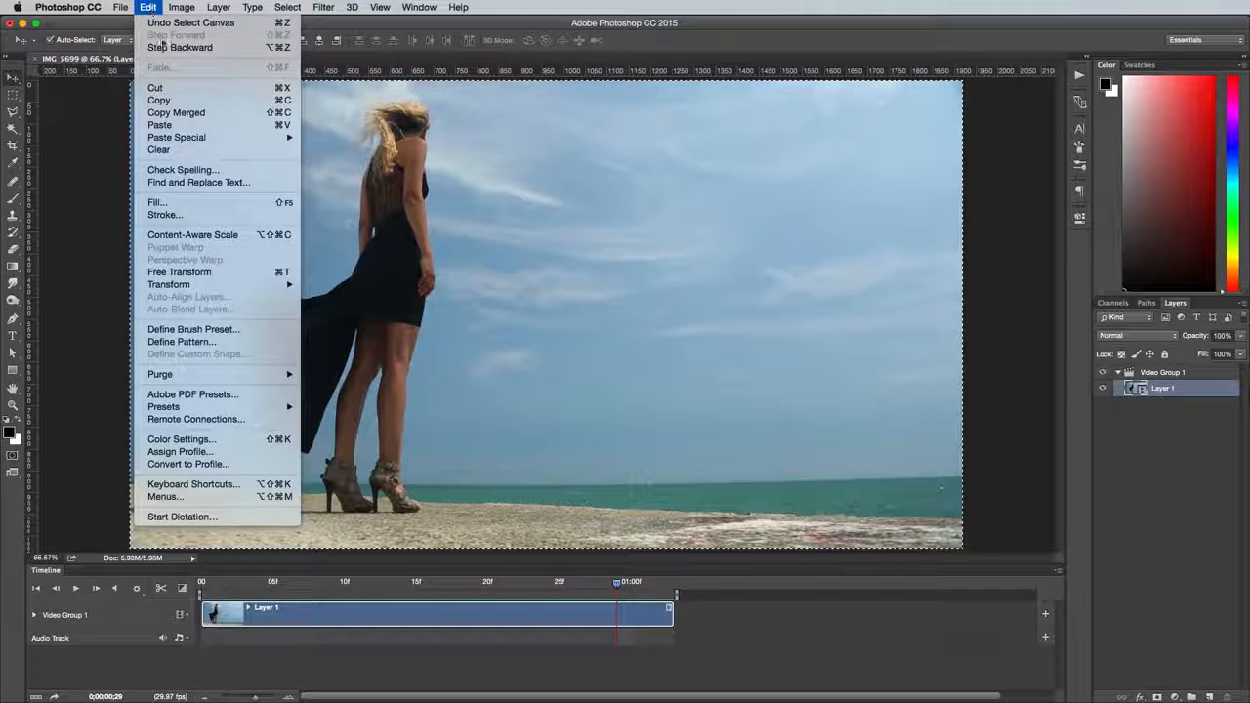
click(174, 113)
click(148, 7)
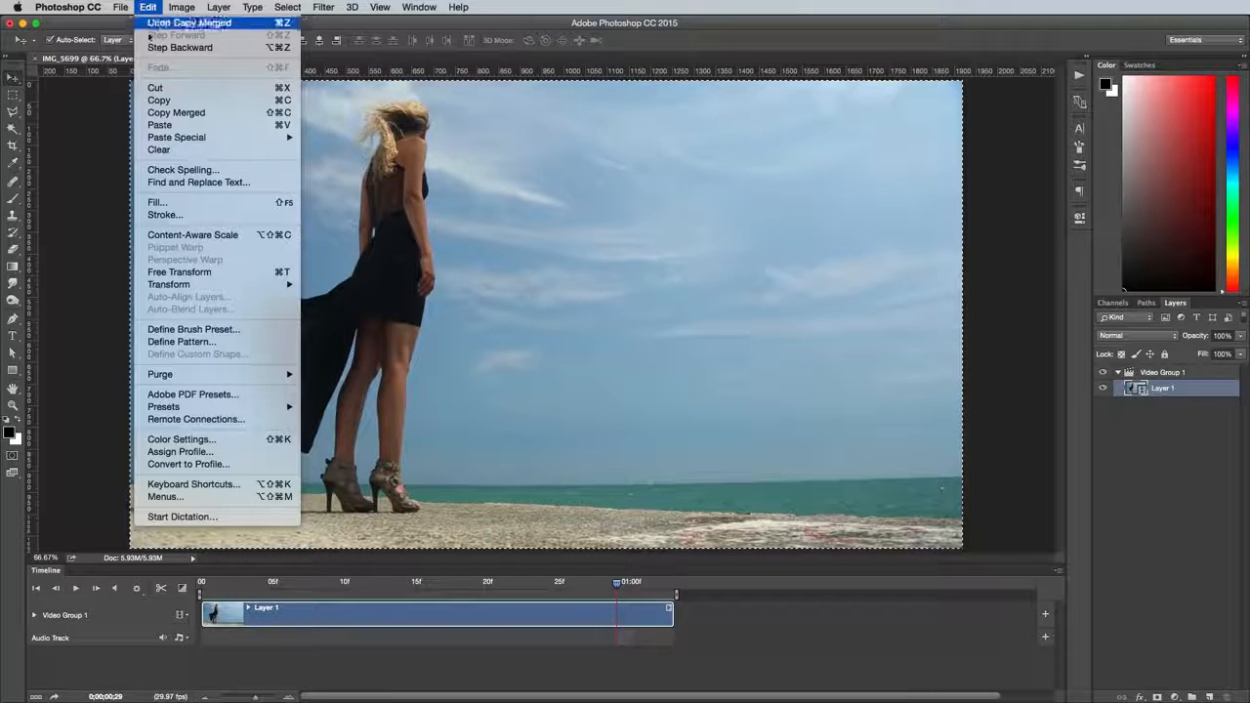
click(159, 125)
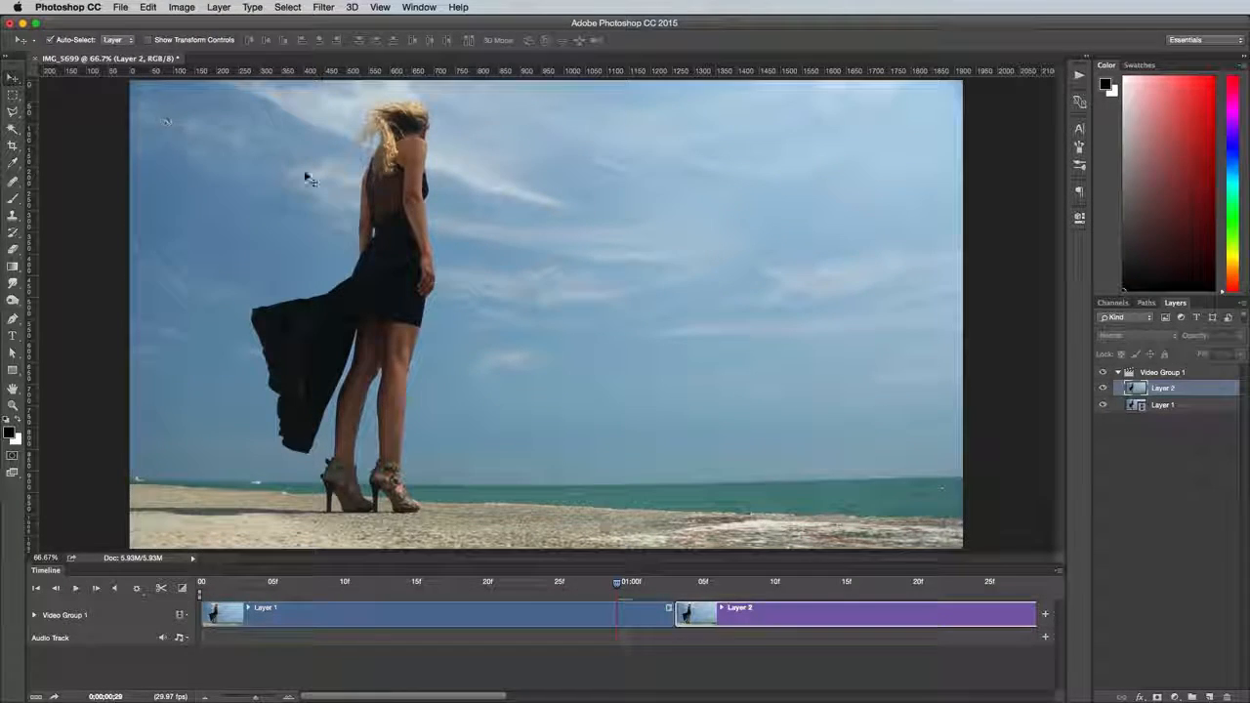
Move Layer 2 out of Video Group 1 to the top and match its timeline clip to Layer 1's start and end
drag(1191, 391, 1190, 365)
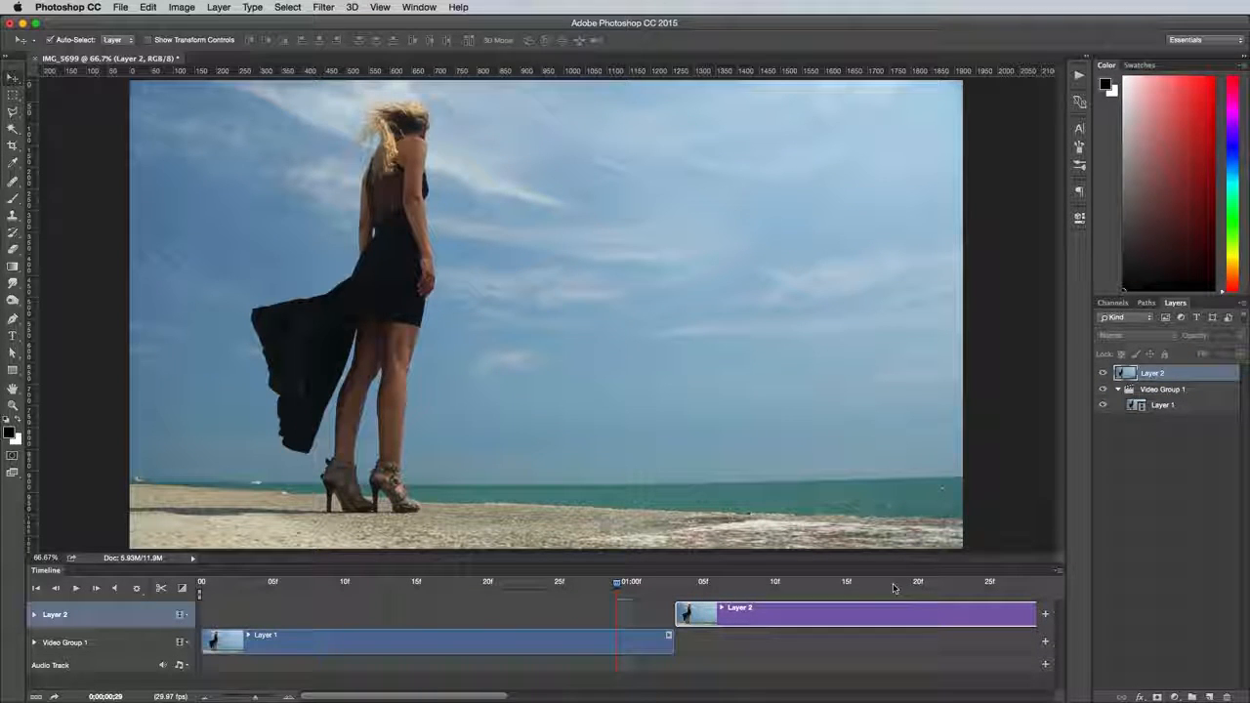
drag(874, 611, 404, 608)
scroll(963, 628, right, 10)
drag(898, 618, 227, 617)
drag(974, 617, 228, 617)
drag(907, 616, 649, 617)
Add a layer mask to Layer 2 at frame 11 and set up a 65 px brush
drag(593, 584, 380, 575)
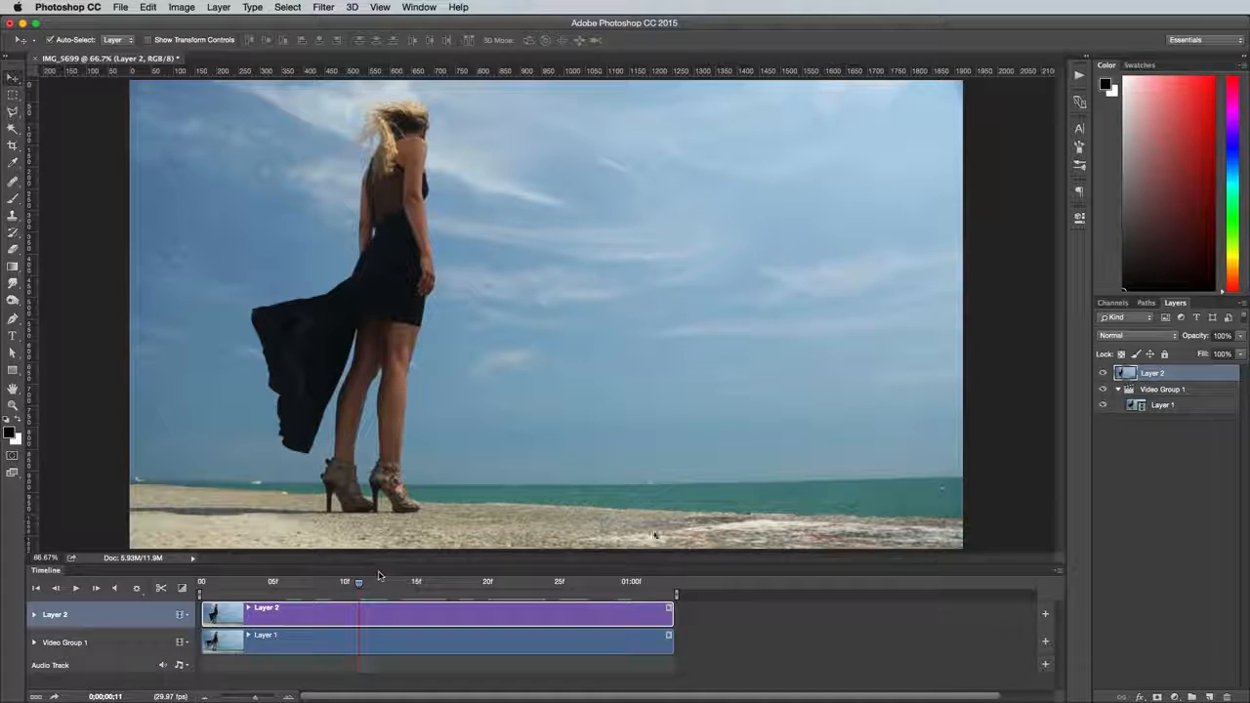
click(1156, 698)
click(14, 203)
click(66, 40)
double_click(133, 64)
text(65)
key(Tab)
key(Return)
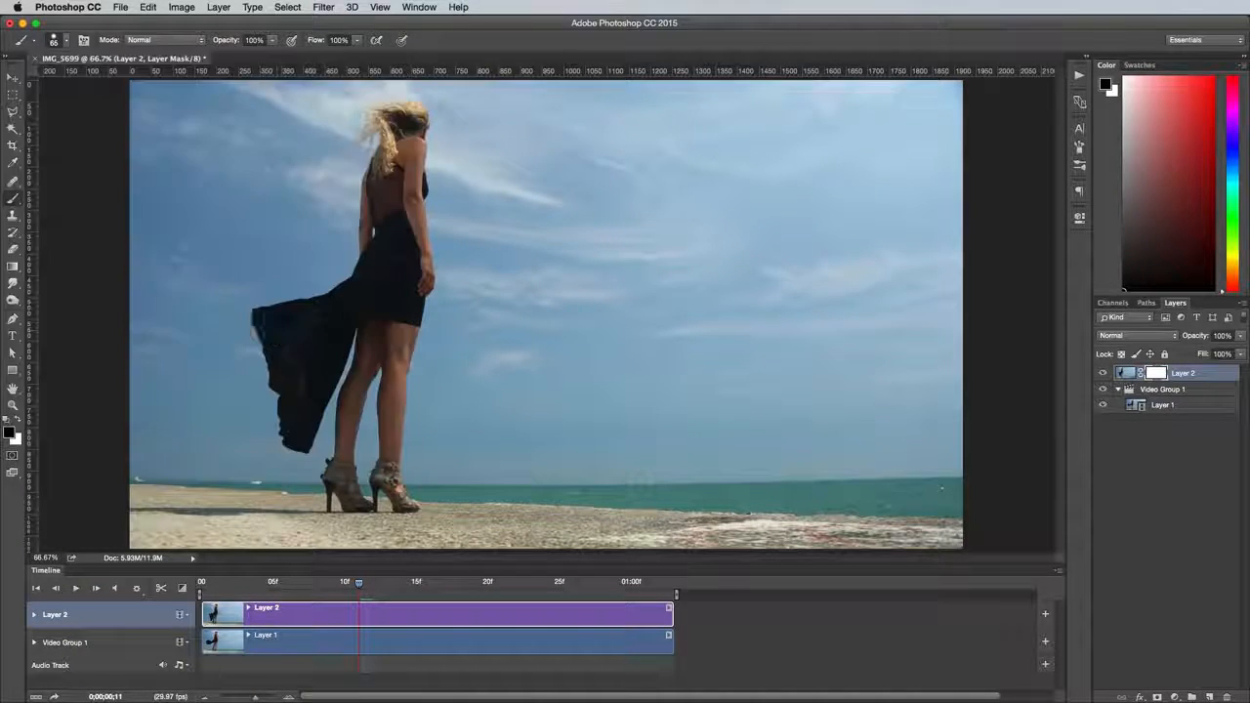
Paint black on Layer 2's mask over the flowing dress across several frames to reveal the moving video, and preview the loop
mouse_move(277, 323)
mouse_down()
mouse_move(233, 328)
mouse_move(244, 303)
mouse_move(203, 299)
mouse_up()
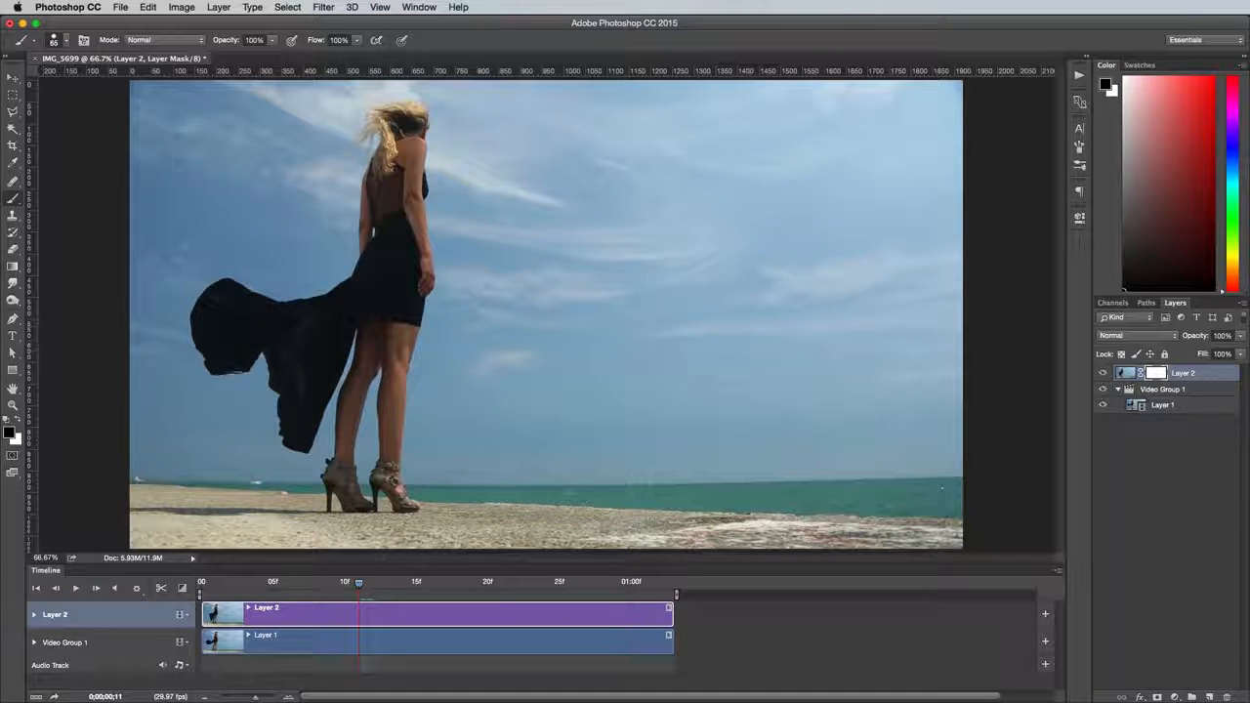
drag(284, 437, 303, 445)
mouse_move(320, 393)
mouse_down()
mouse_move(345, 330)
mouse_move(298, 382)
mouse_move(304, 350)
mouse_move(349, 317)
mouse_move(285, 303)
mouse_up()
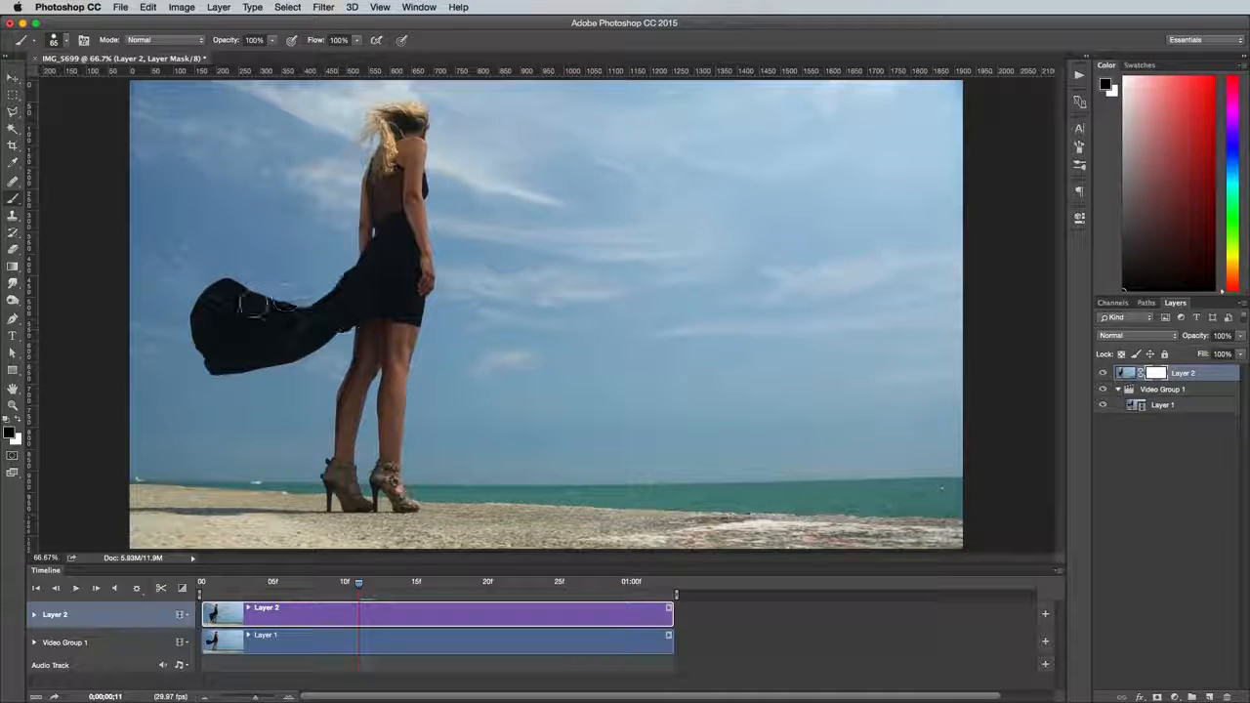
right_click(328, 381)
key(Escape)
key(x)
drag(334, 401, 363, 338)
drag(358, 583, 530, 591)
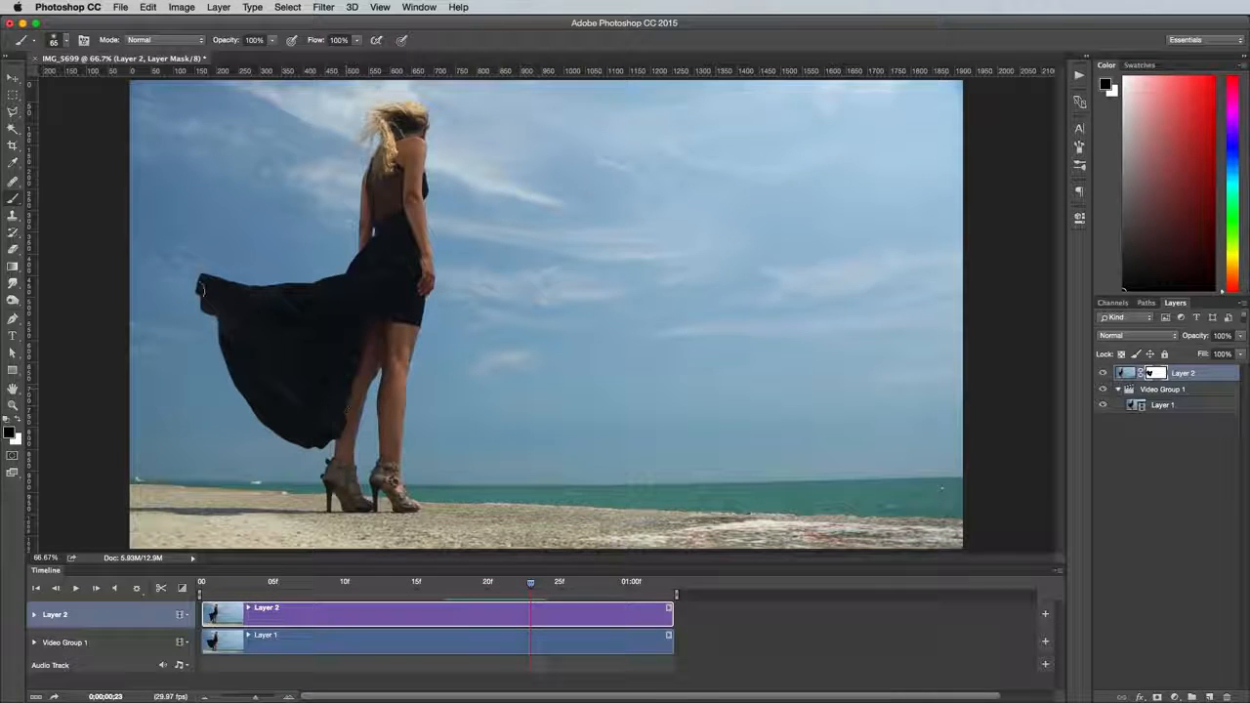
key(space)
drag(232, 589, 314, 582)
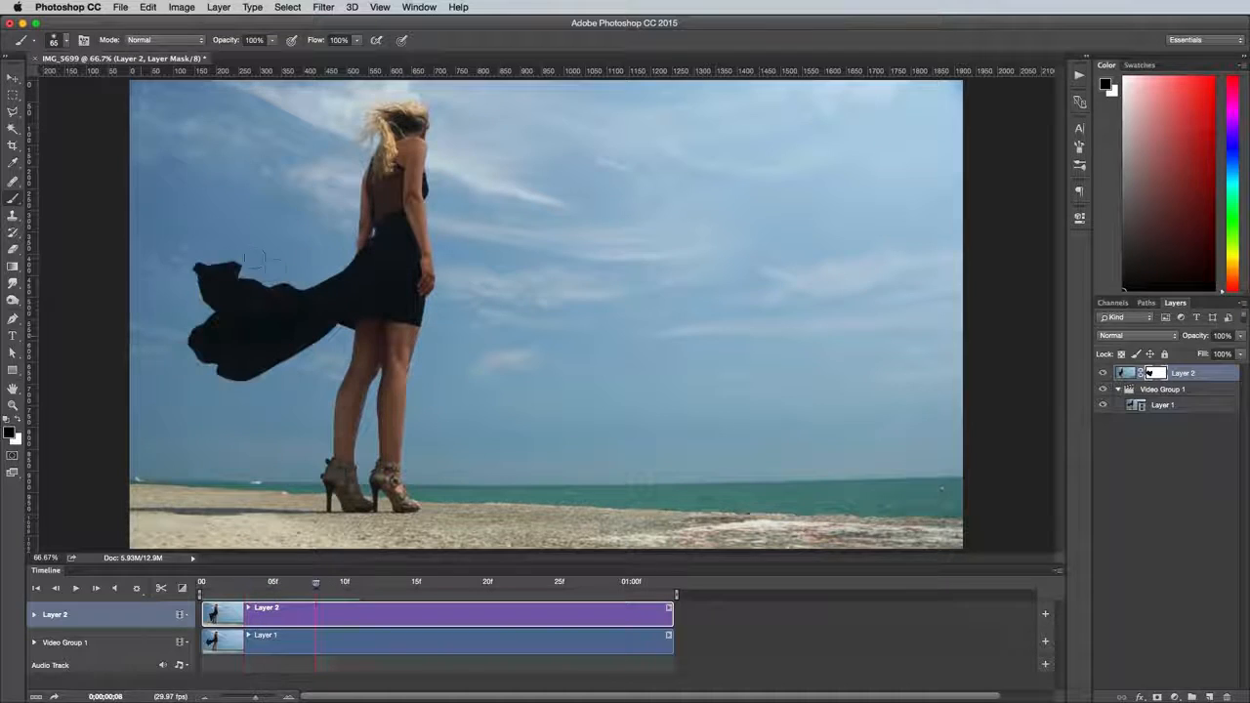
click(74, 588)
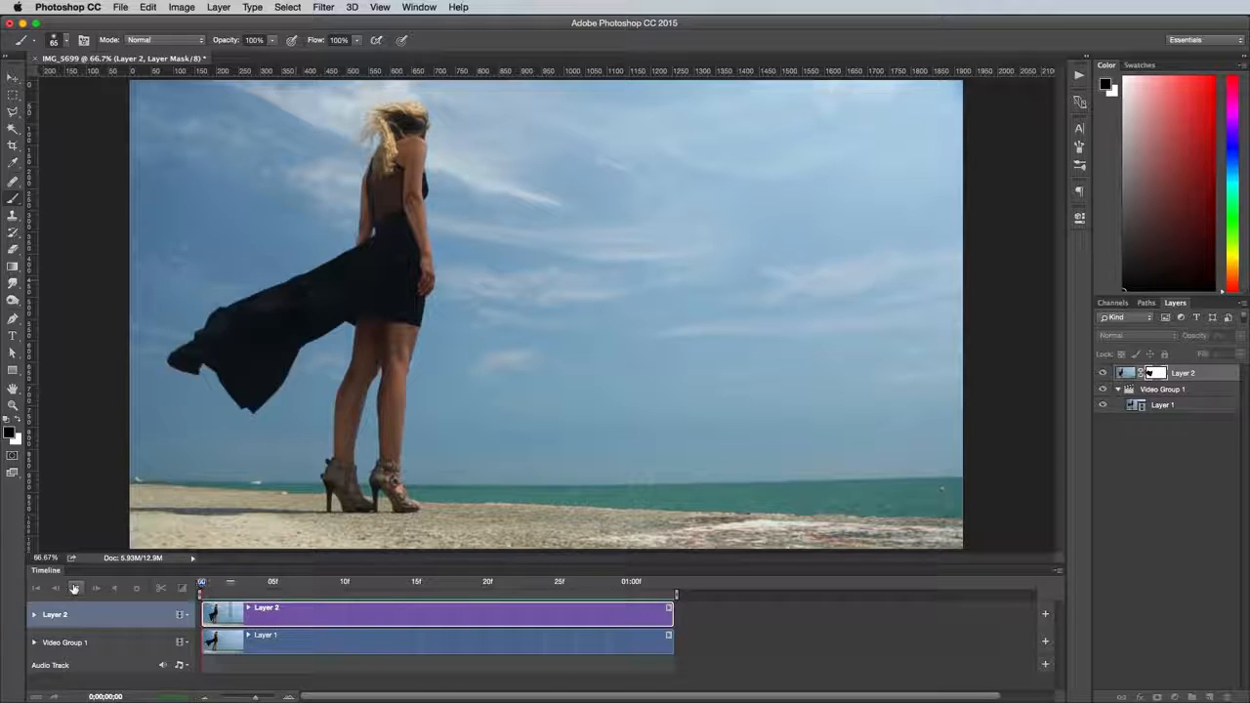
click(74, 588)
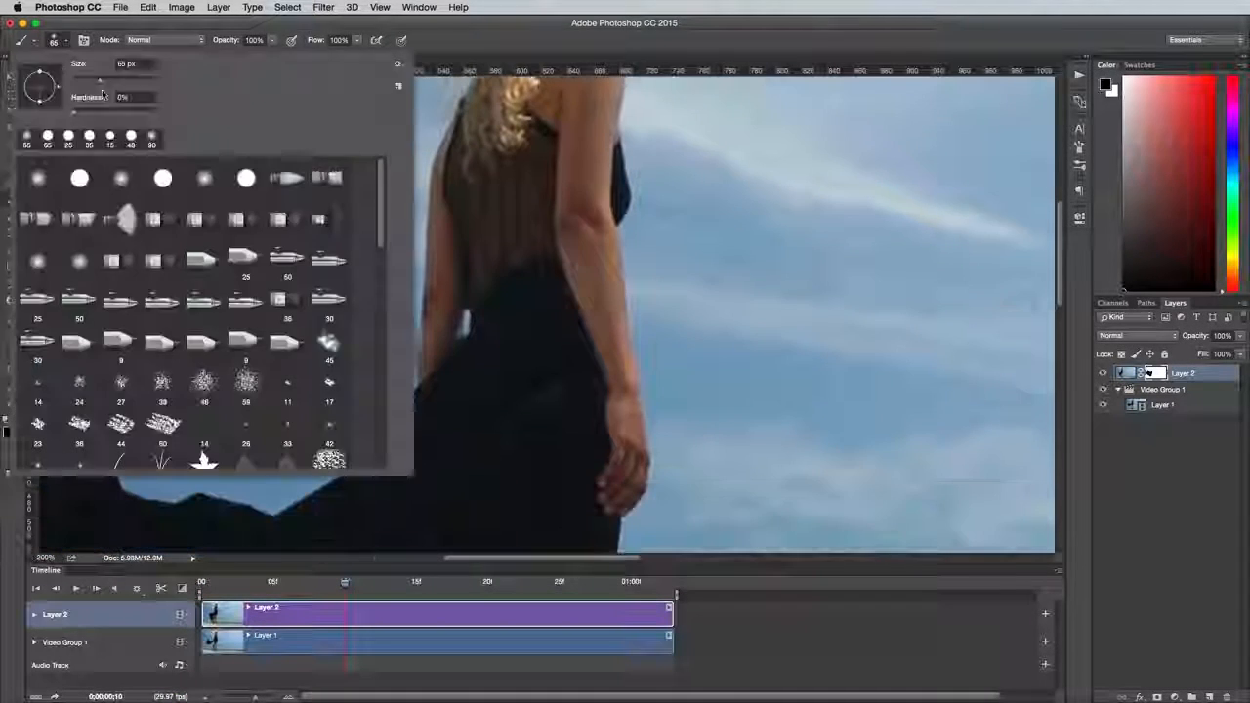
Refine Layer 2's mask where the dress meets the arm using a 25 px white brush, and preview the loop
key(Return)
click(78, 589)
key(x)
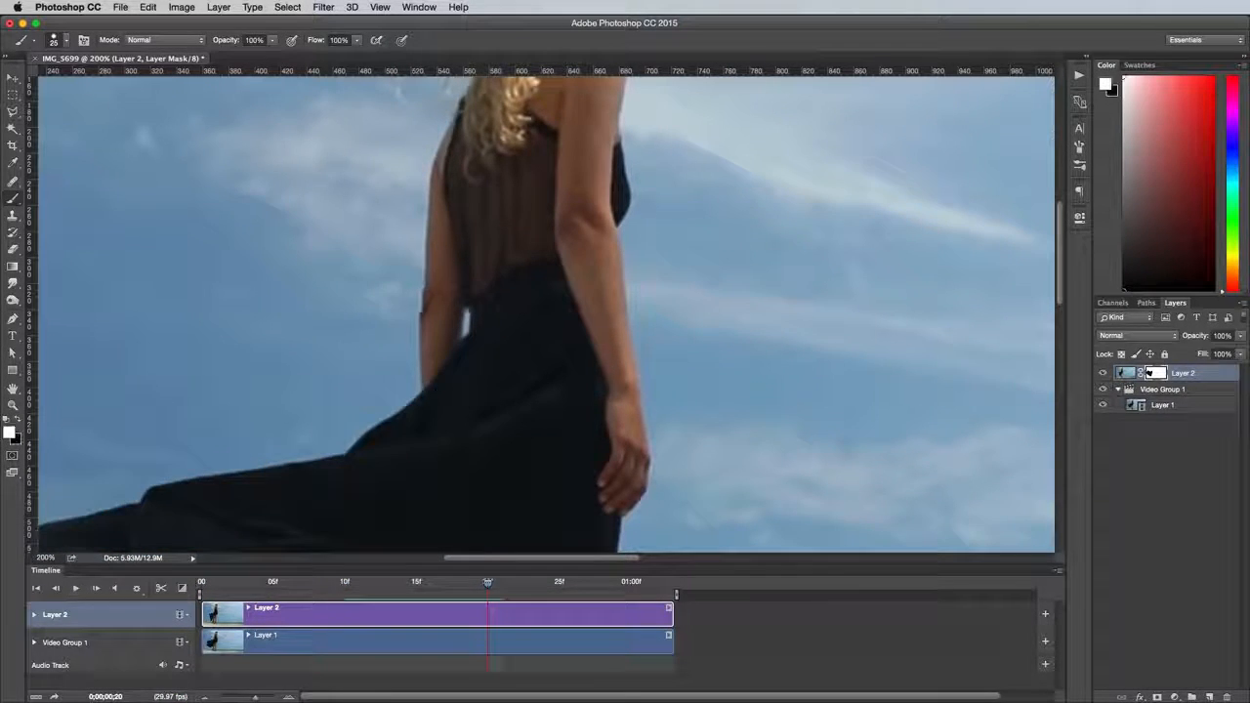
drag(487, 583, 201, 583)
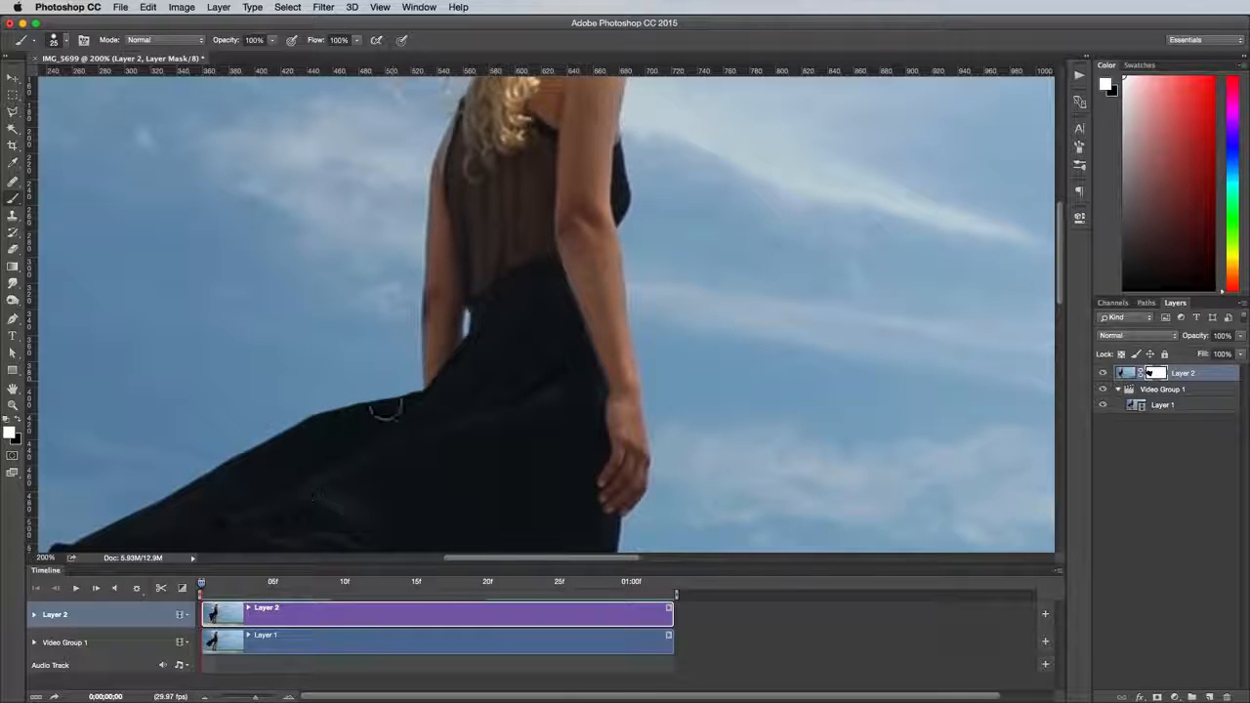
key(space)
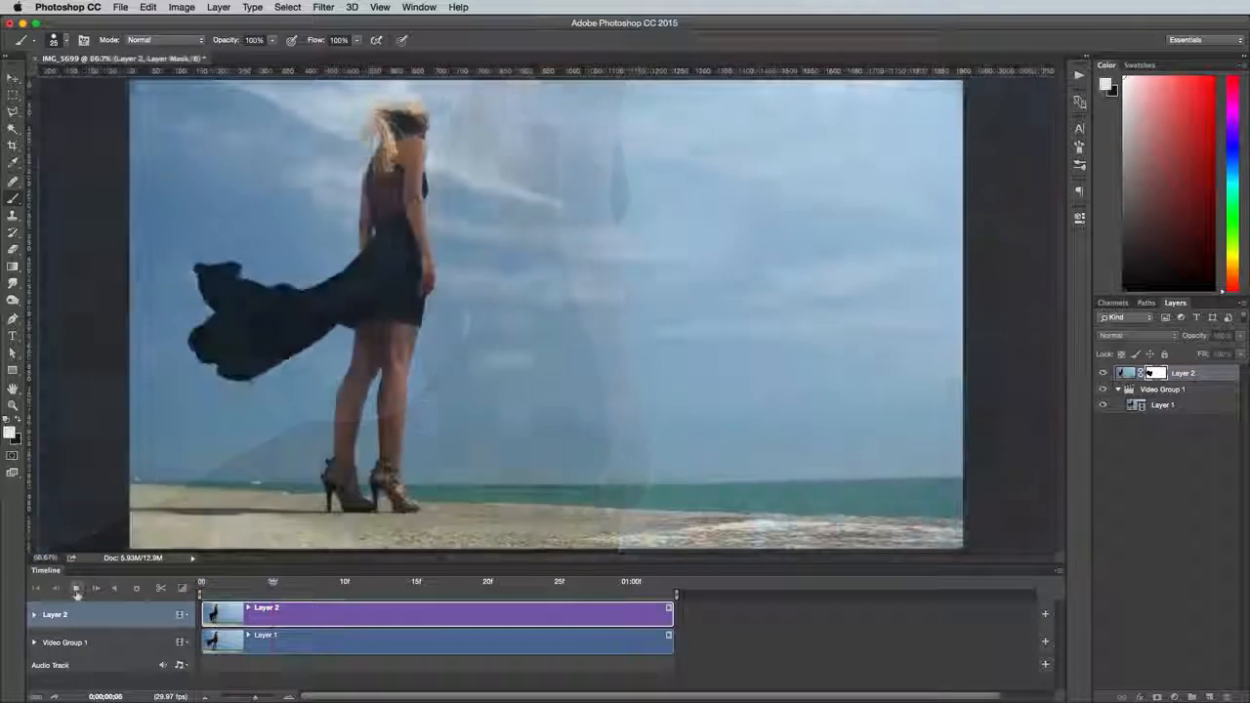
click(76, 589)
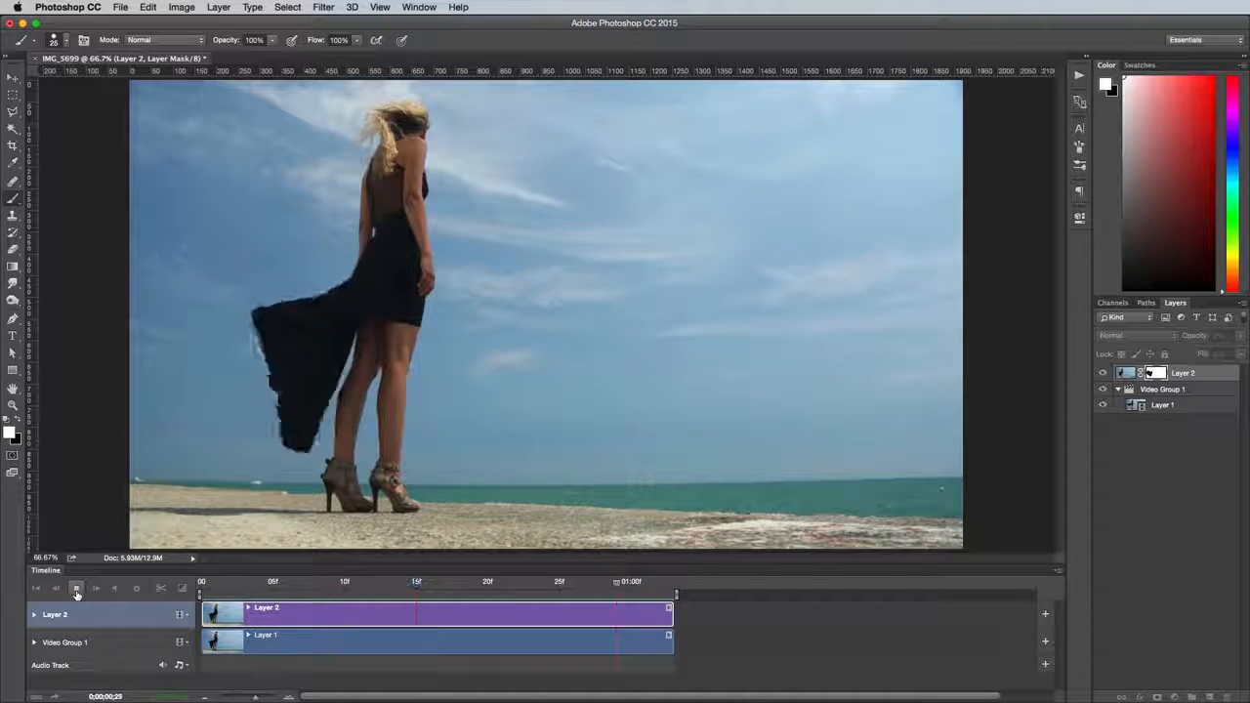
click(76, 589)
Set up a Save for Web GIF export with a width of 500 px and change its looping option
click(121, 7)
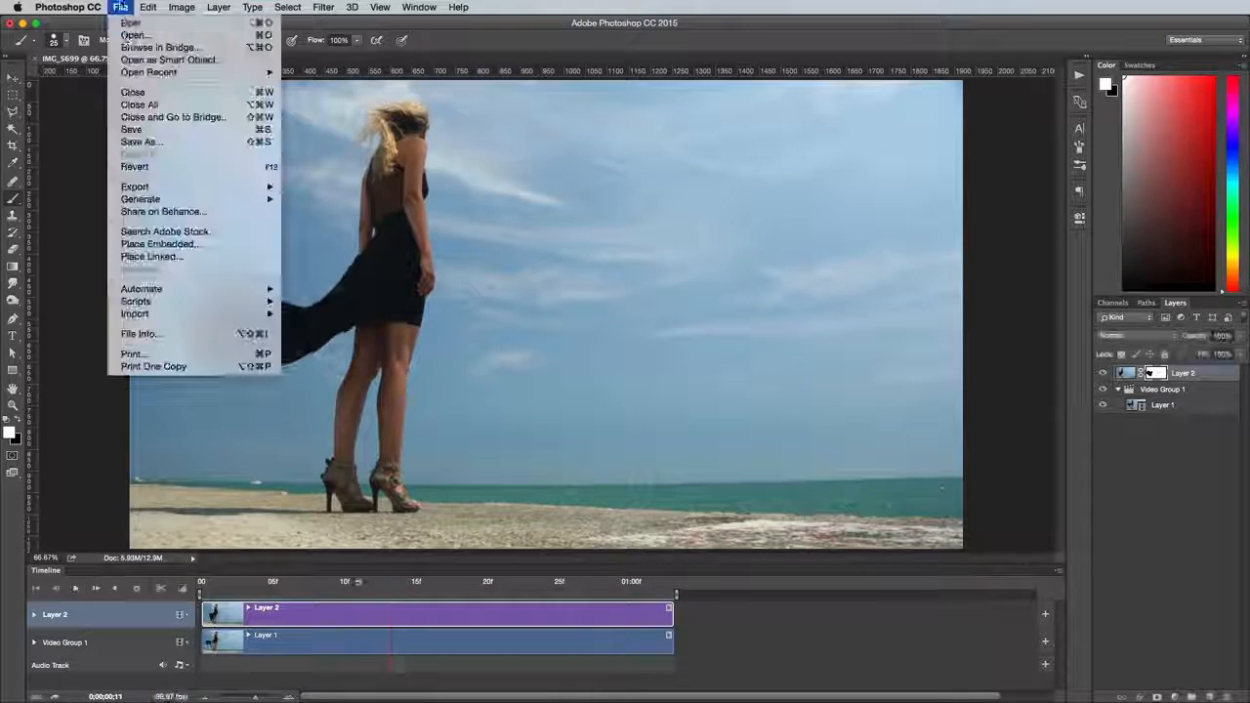
mouse_move(156, 186)
click(344, 240)
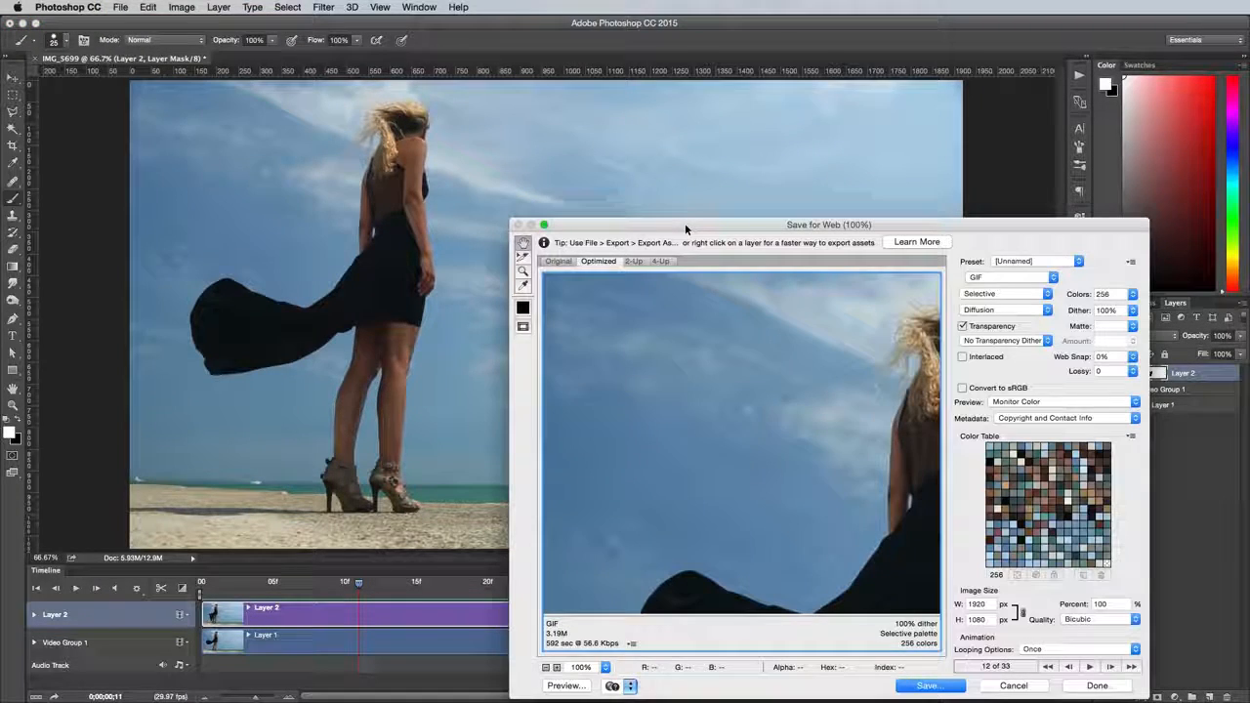
drag(685, 228, 602, 151)
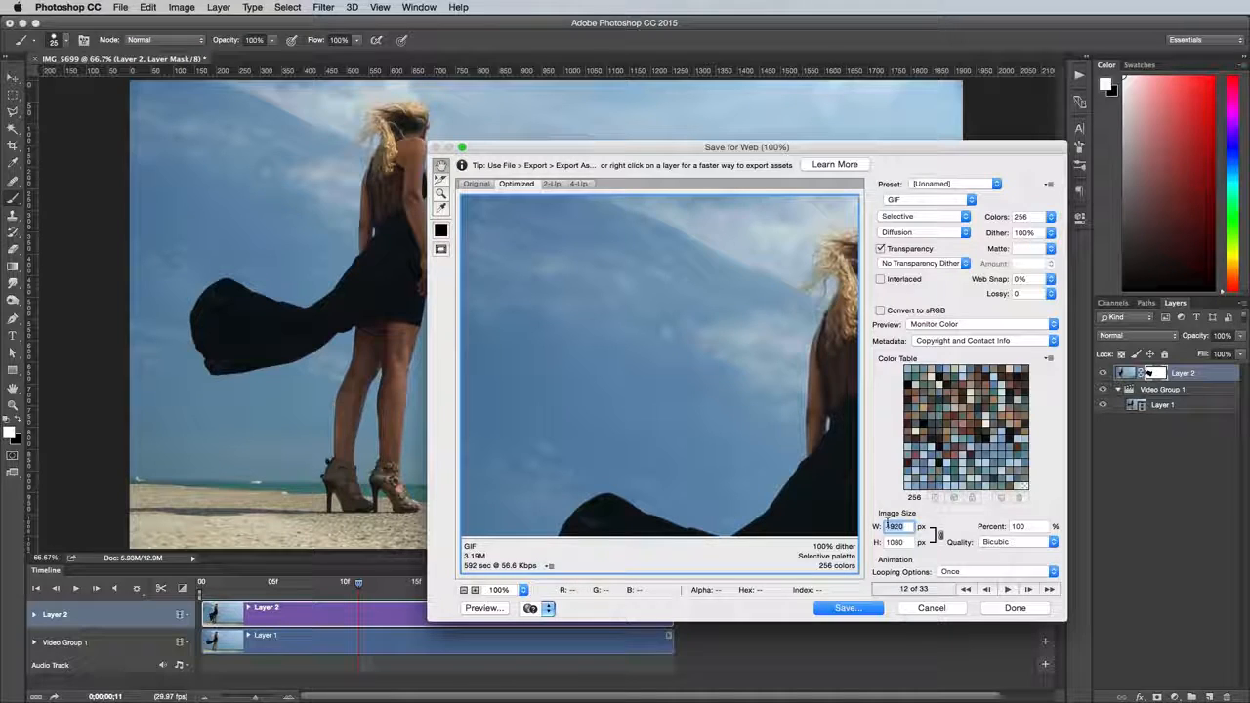
text(00)
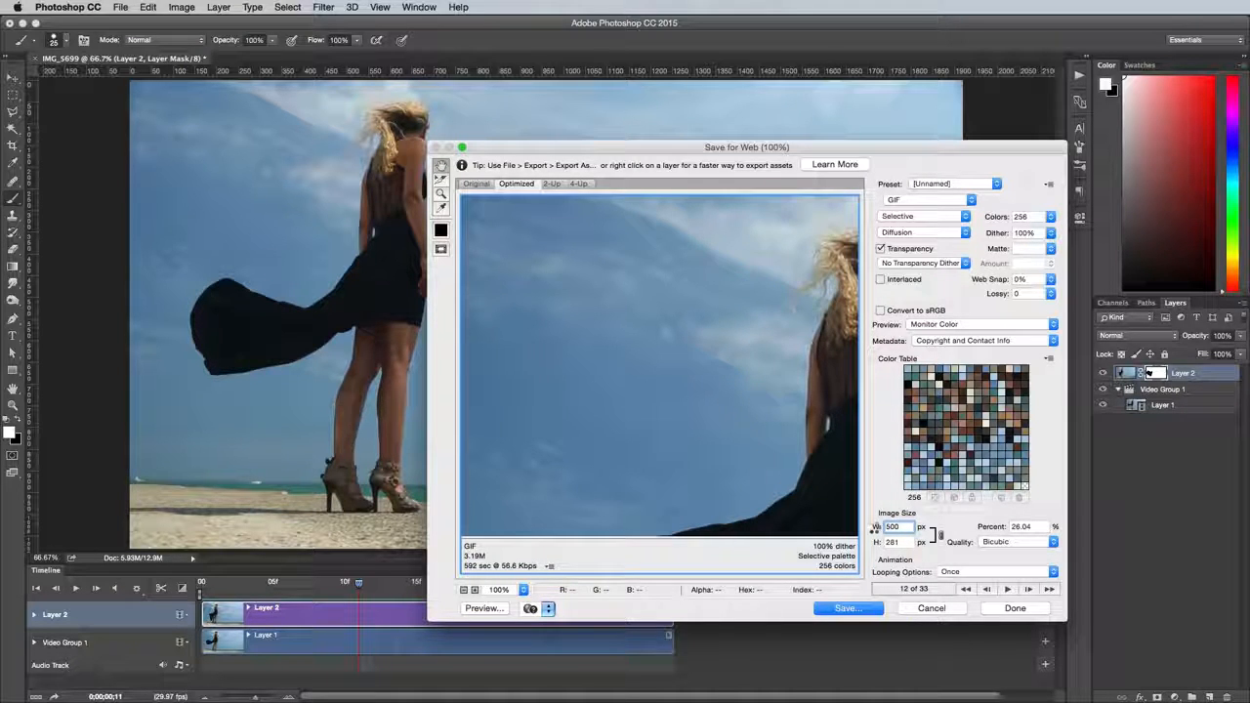
key(Tab)
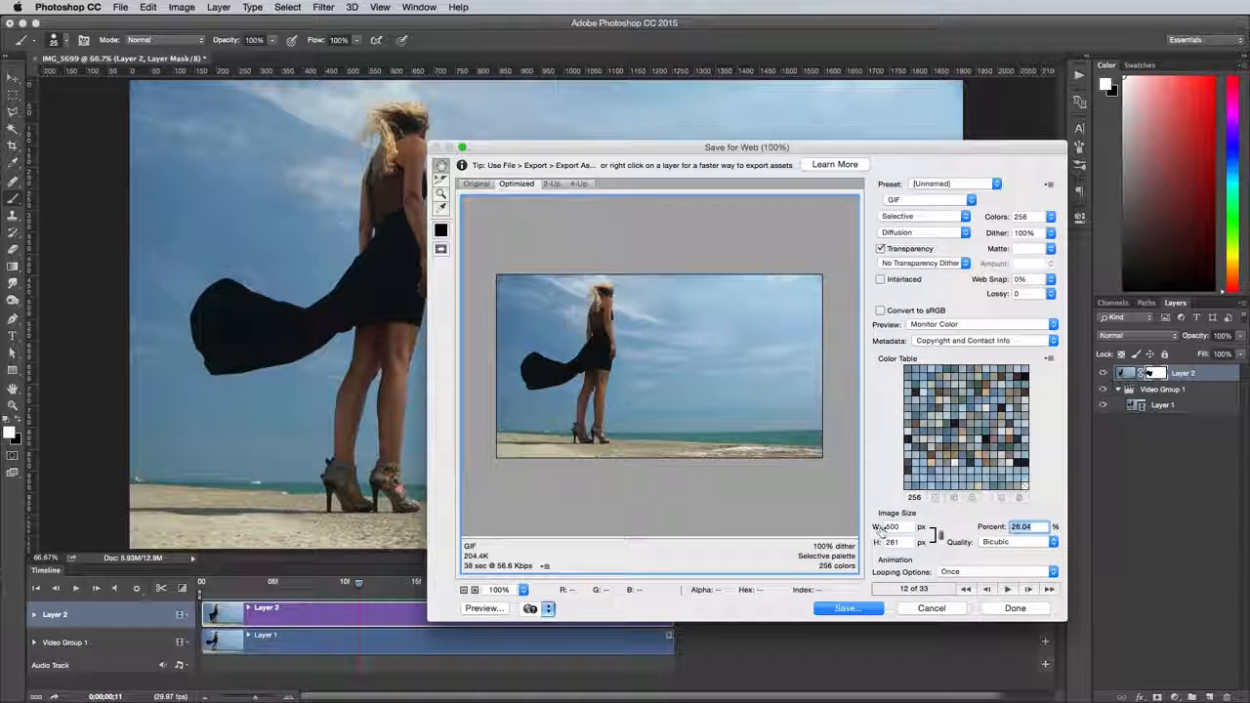
click(953, 566)
click(961, 587)
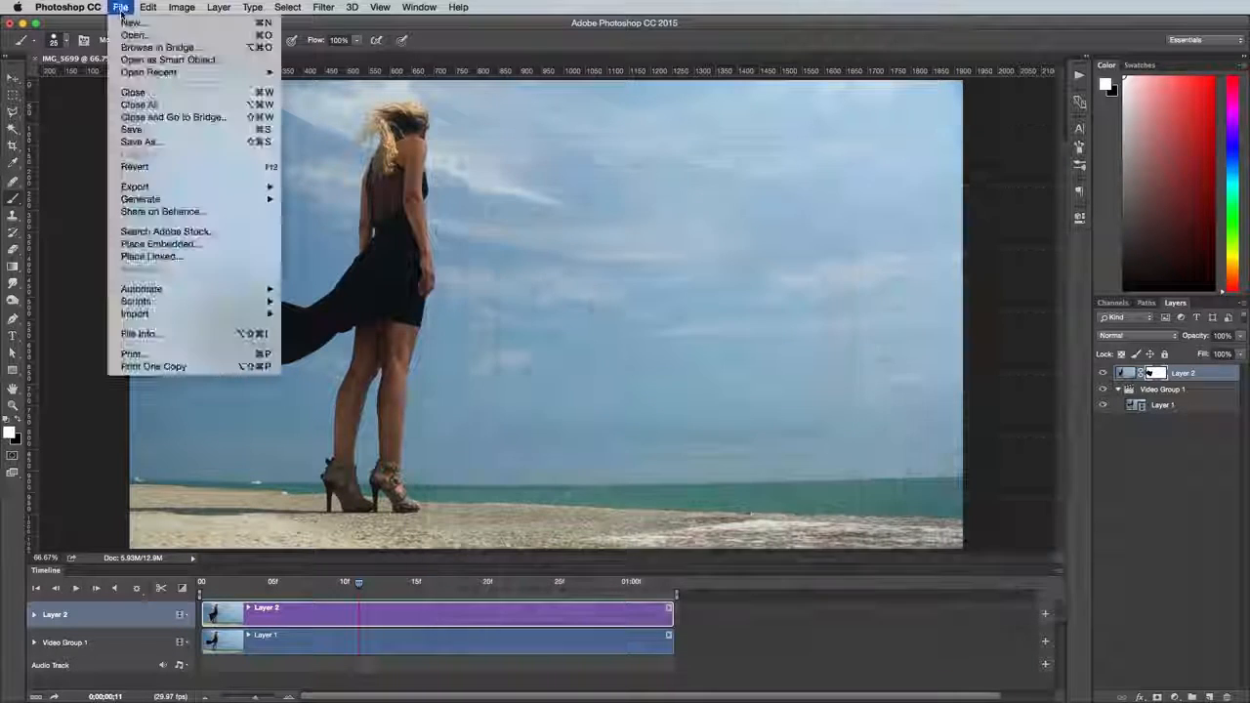
Set up a Render Video export with the file name Cinemagraph.mp4
mouse_move(154, 188)
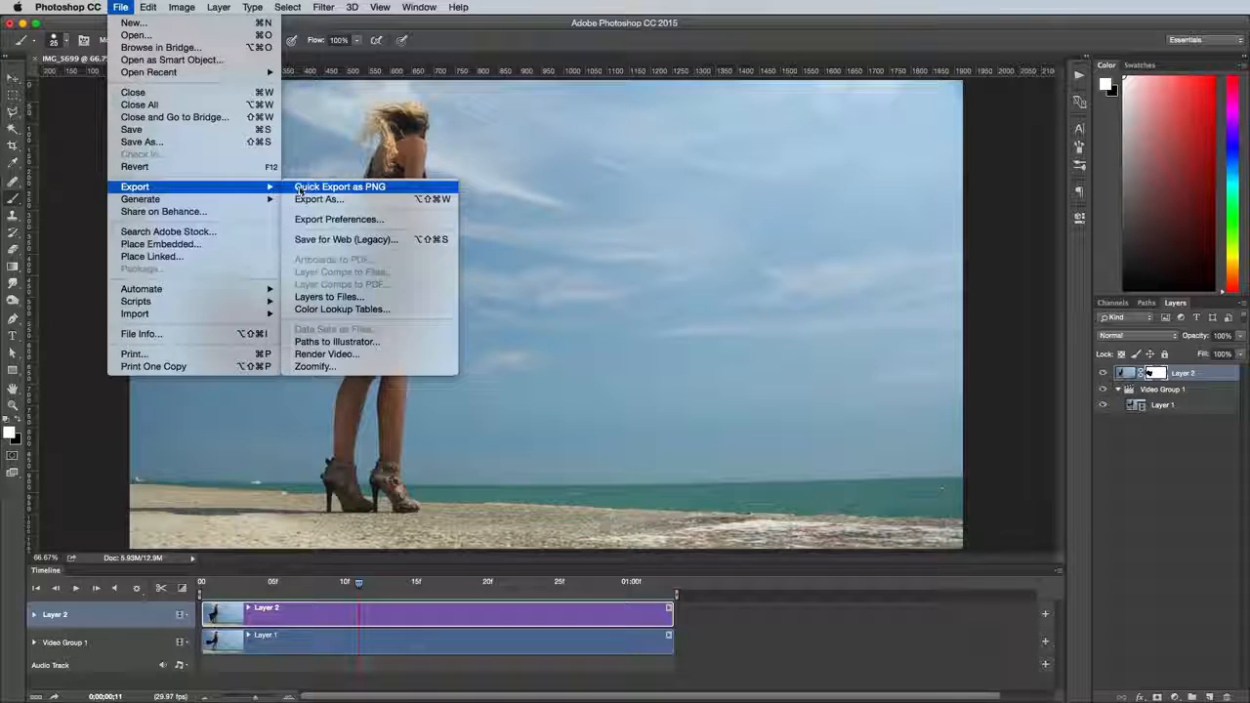
click(353, 354)
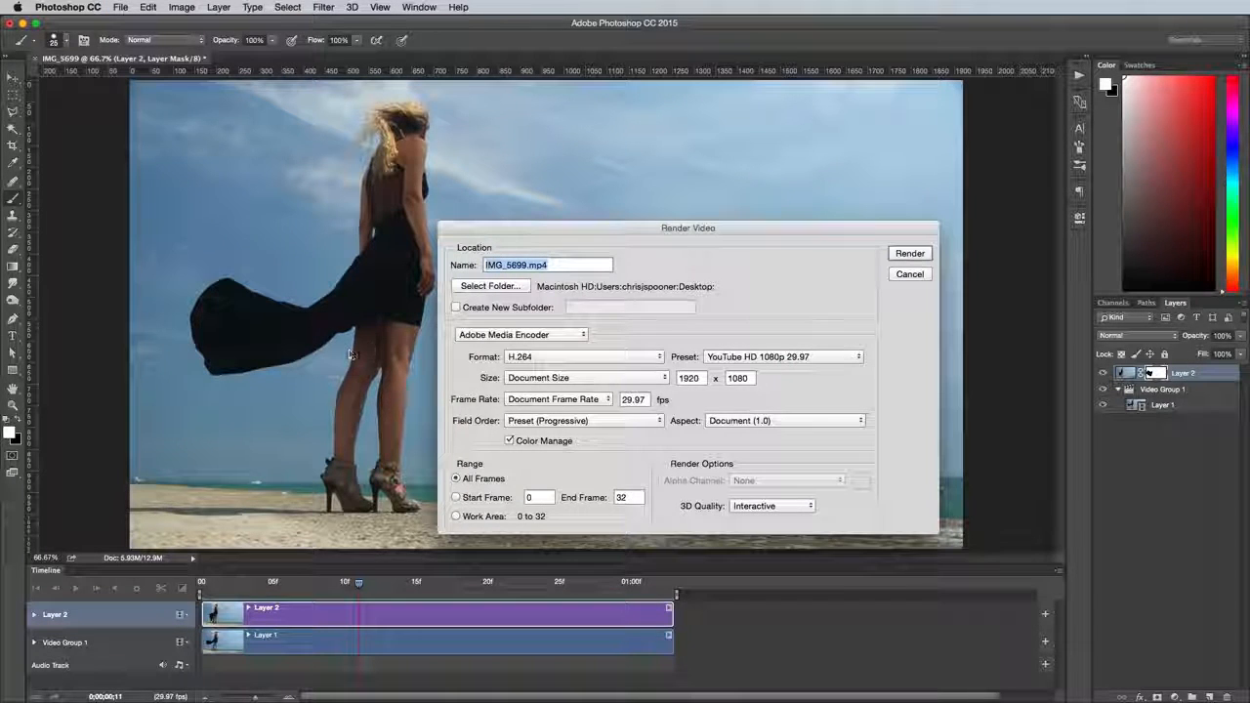
double_click(517, 264)
text(C)
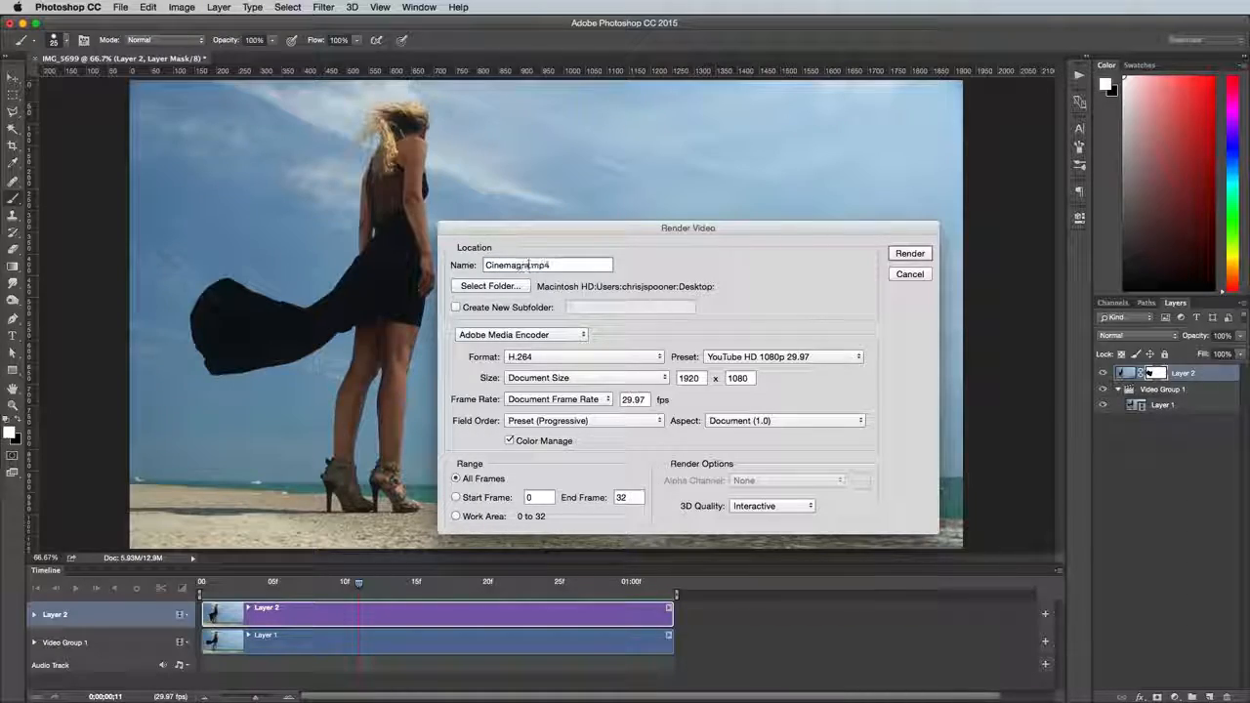
text(inemagraph)
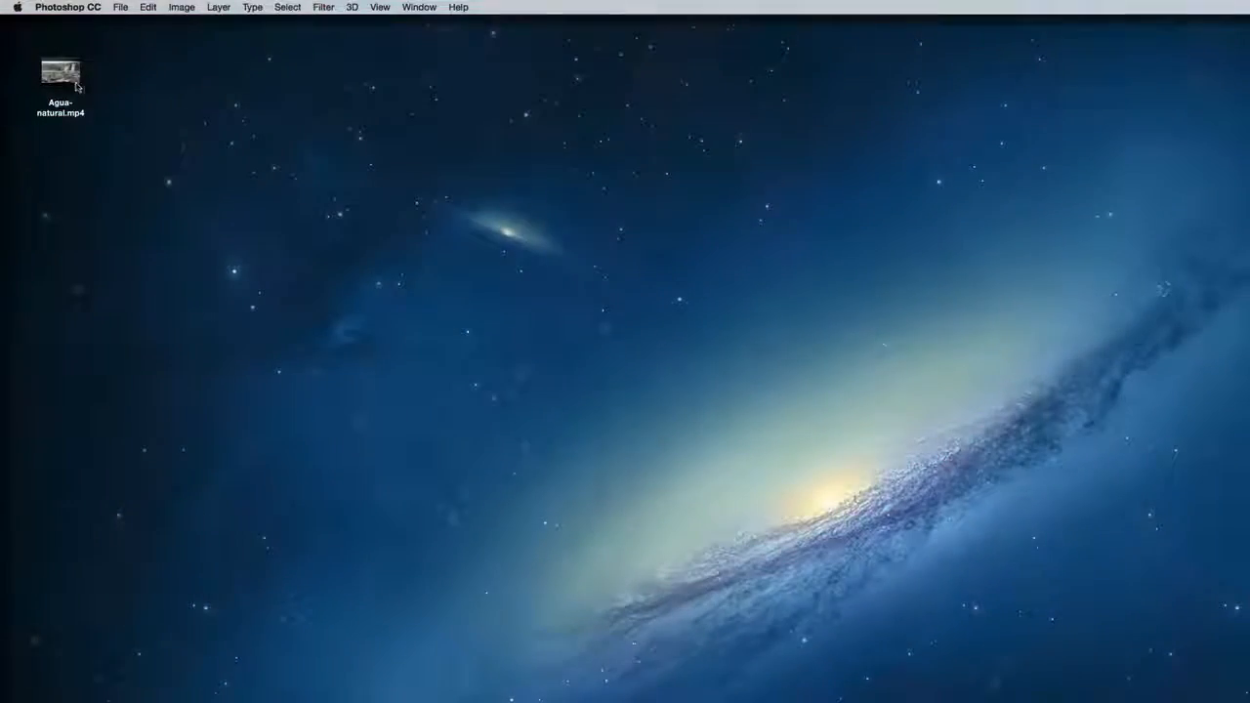
Open the Agua-natural waterfall video as a new document
drag(60, 73, 307, 509)
key(F11)
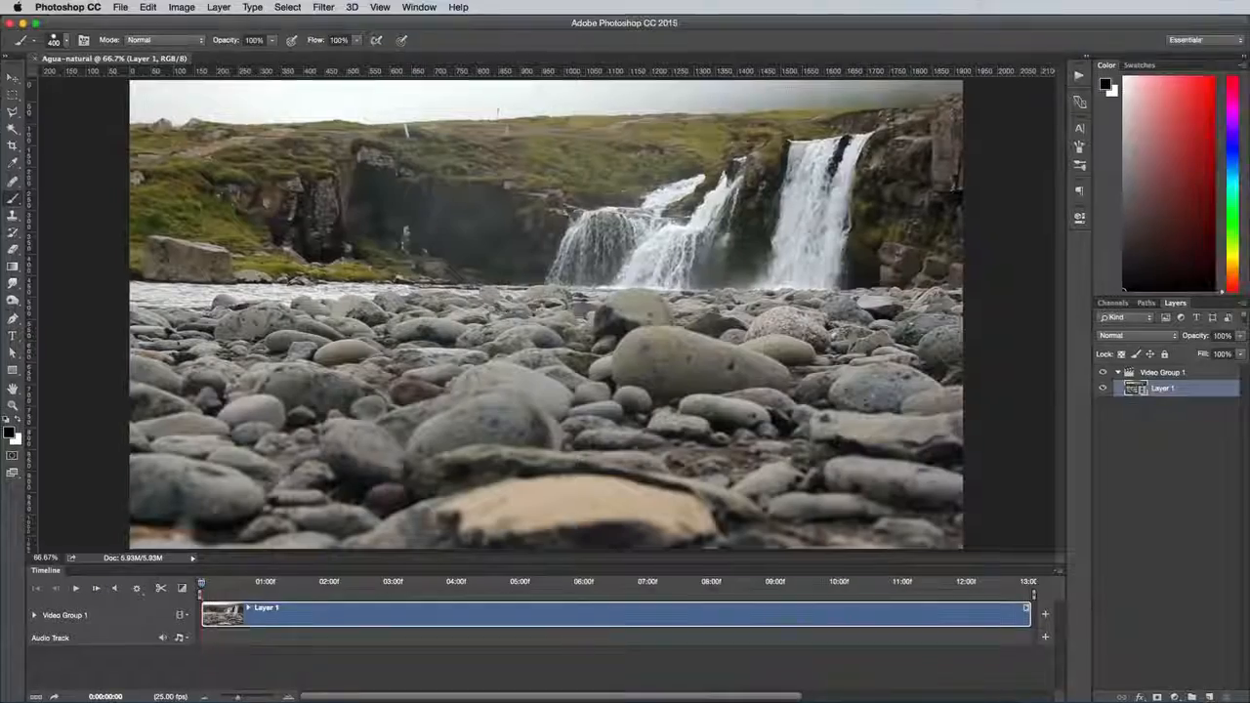
Preview the waterfall footage and trim Layer 1 at both ends to a clip of about one second
key(space)
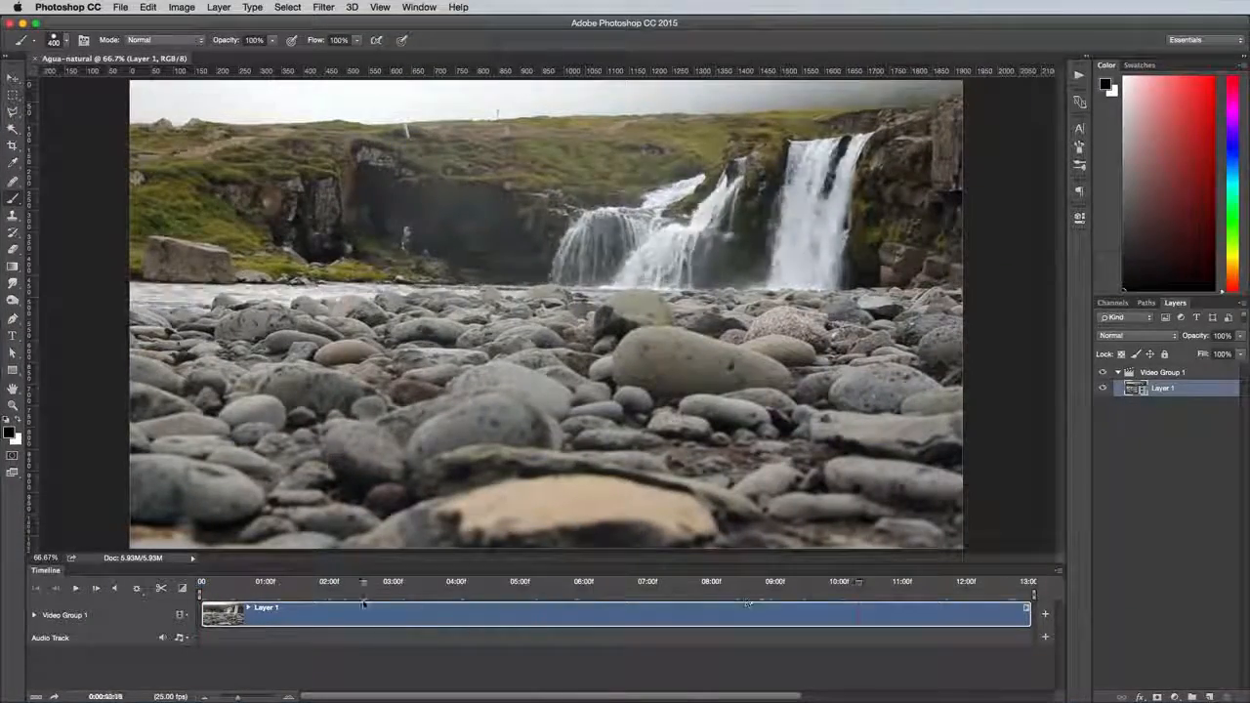
drag(1027, 614, 299, 613)
click(77, 590)
click(240, 586)
drag(202, 614, 229, 612)
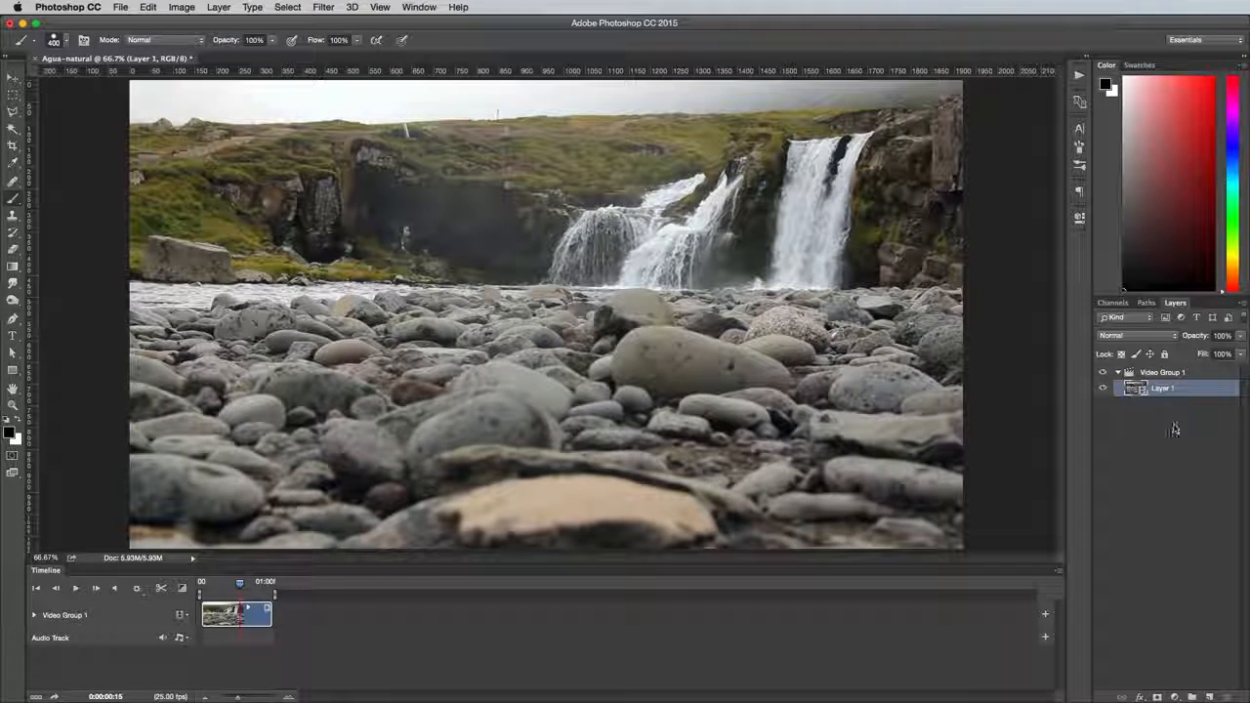
Duplicate Video Group 1, extend the copy's start back to overlap the original clip, and trim its end to match the original's end
drag(1175, 381, 1209, 696)
drag(211, 613, 283, 613)
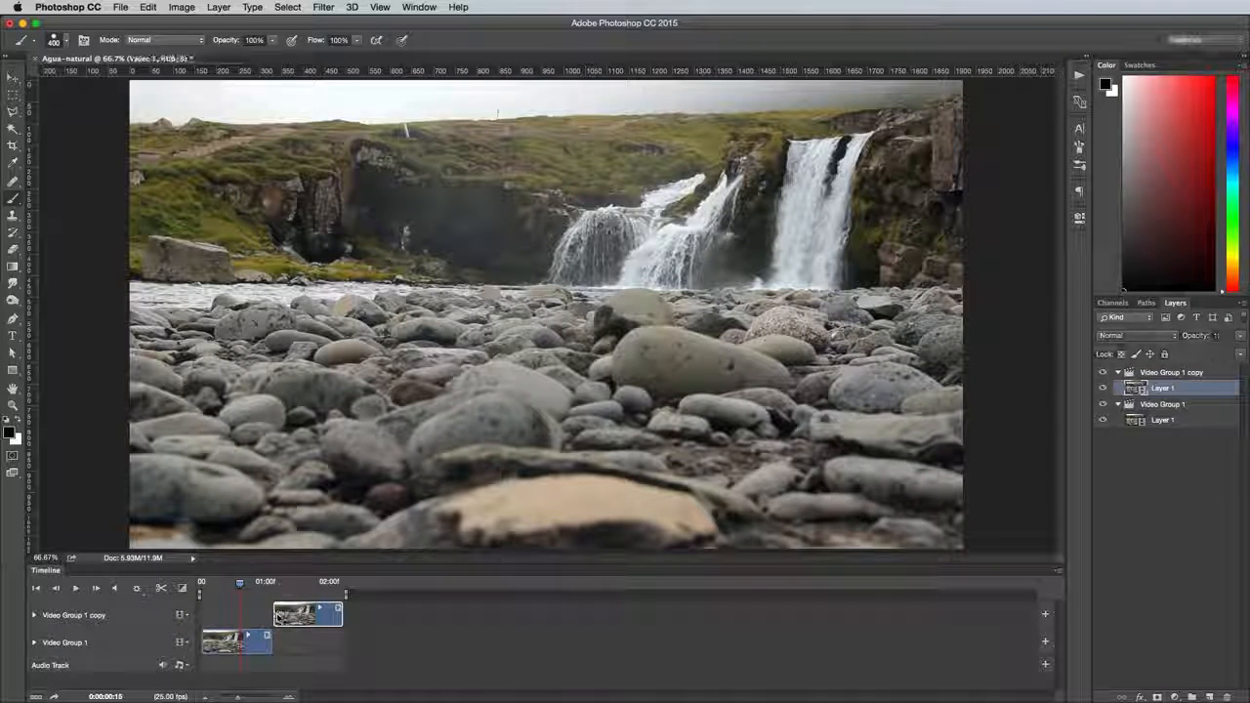
drag(275, 614, 236, 613)
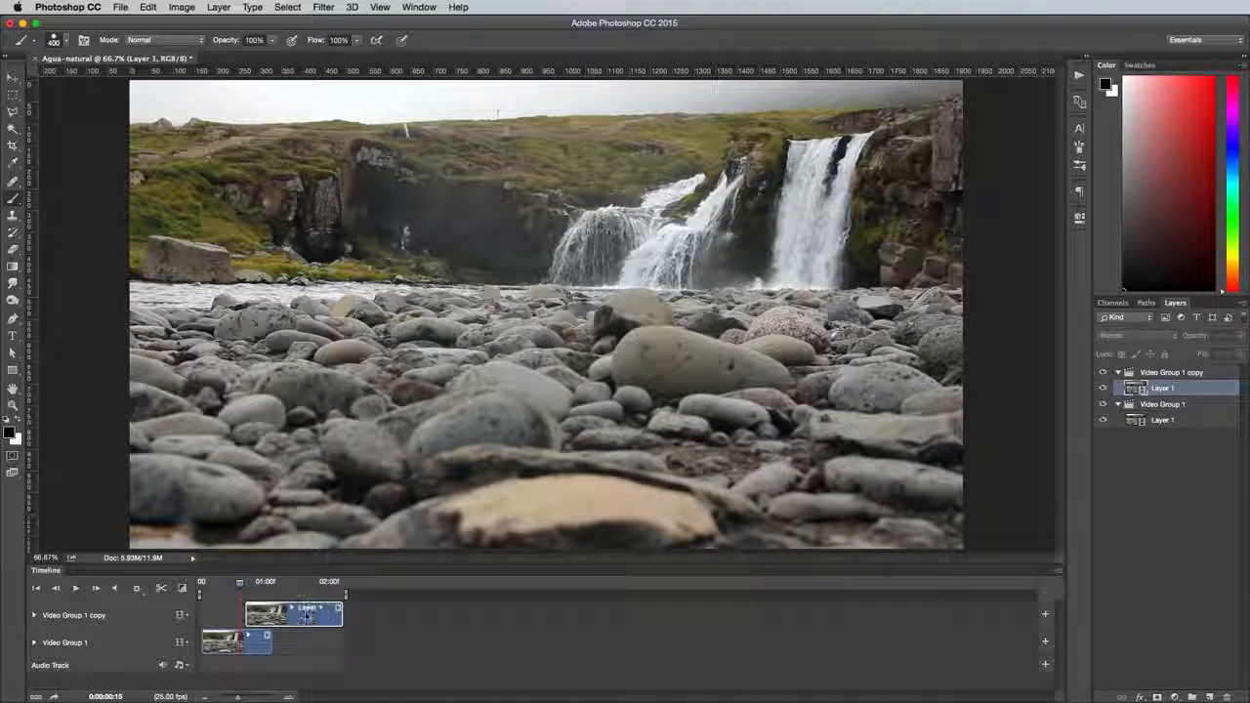
drag(341, 613, 274, 613)
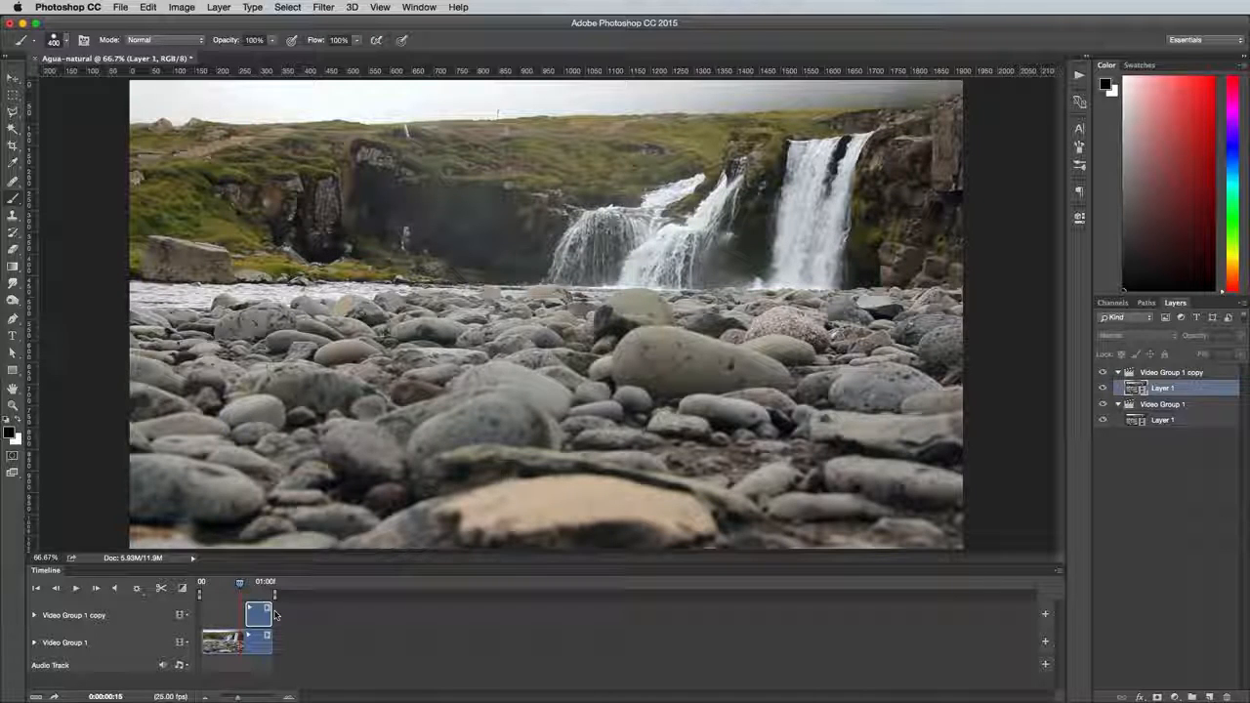
Keyframe the copied clip's opacity from 0% at 0:00:00:17 to 100% at 0:00:01:01, and preview the crossfade from the beginning
click(35, 616)
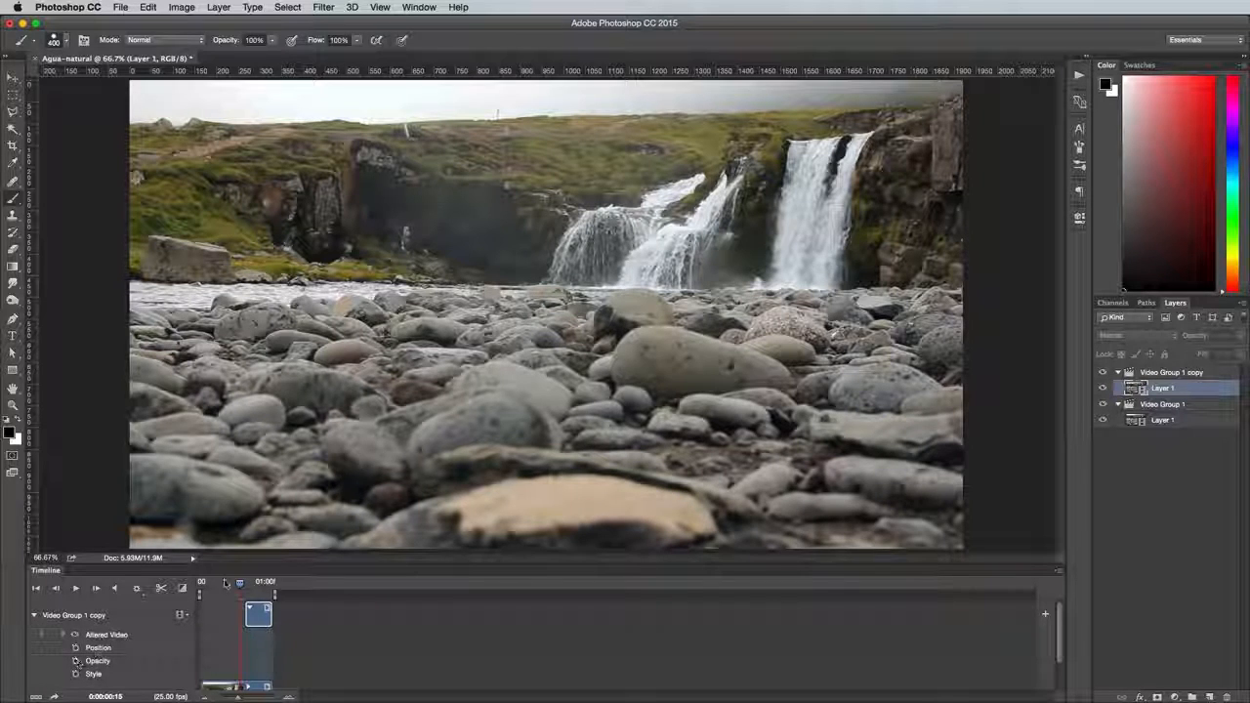
drag(238, 586, 245, 586)
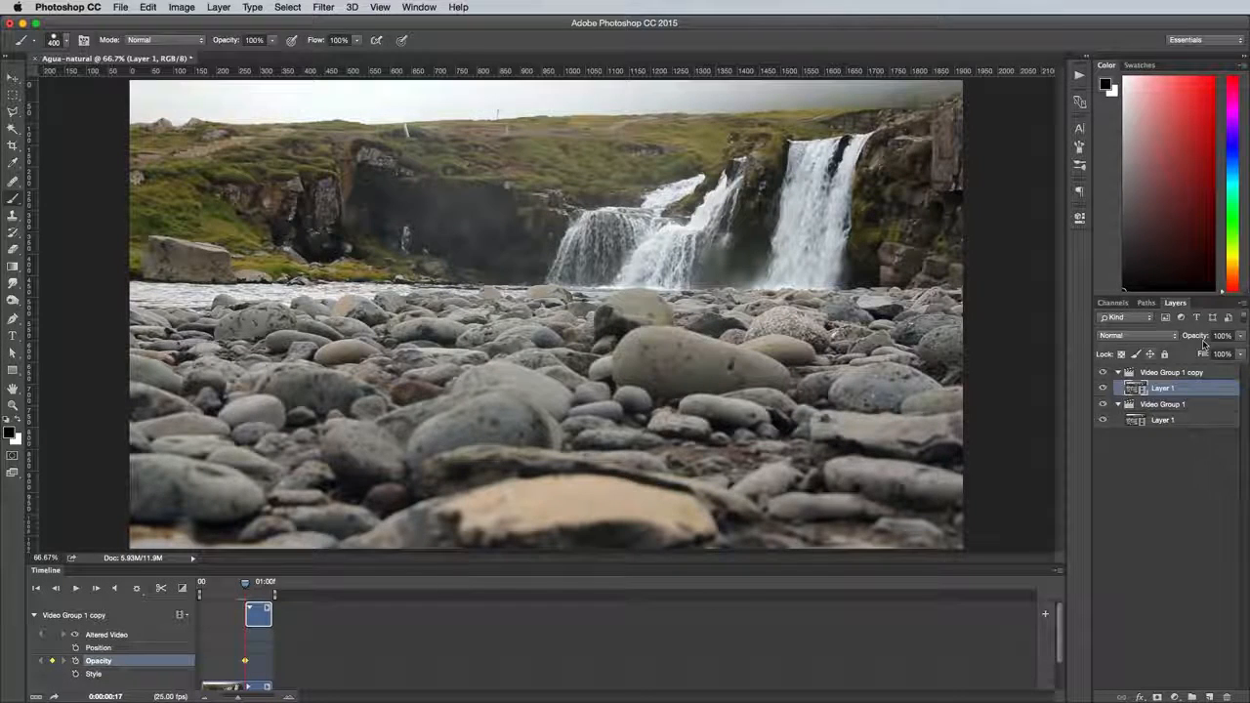
drag(1228, 351, 1177, 354)
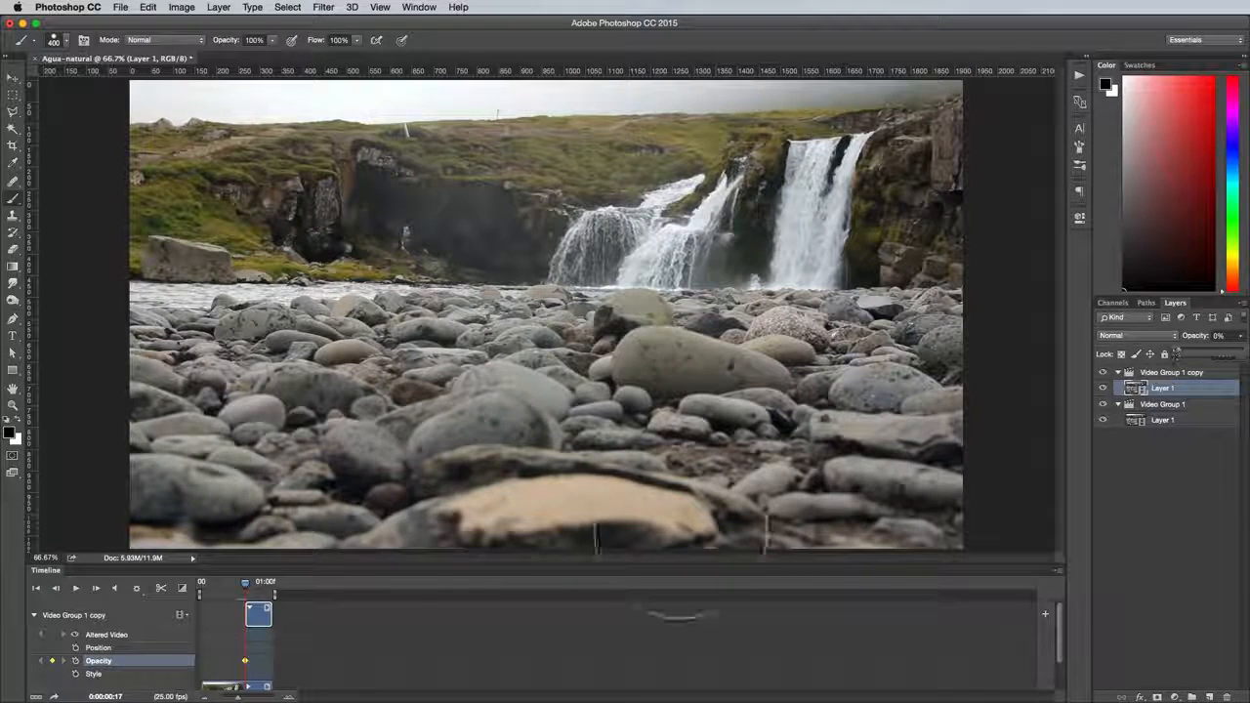
drag(245, 584, 267, 585)
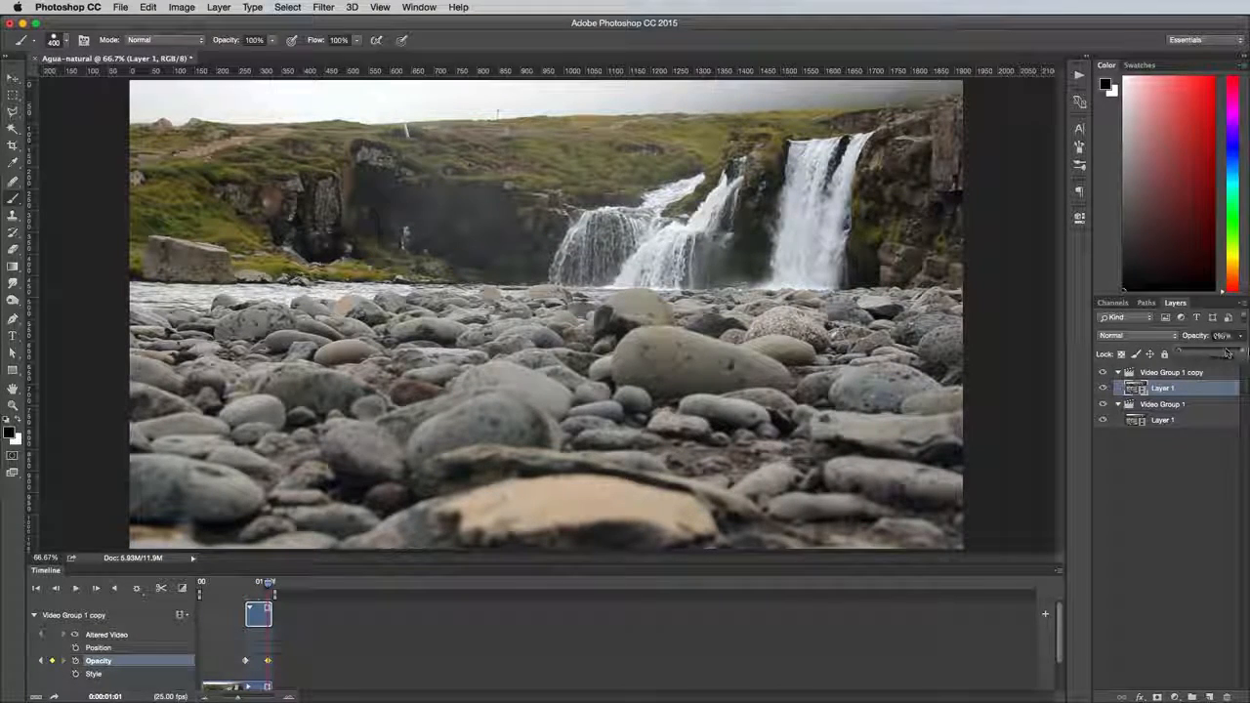
drag(1228, 353, 1242, 352)
drag(268, 584, 200, 583)
key(space)
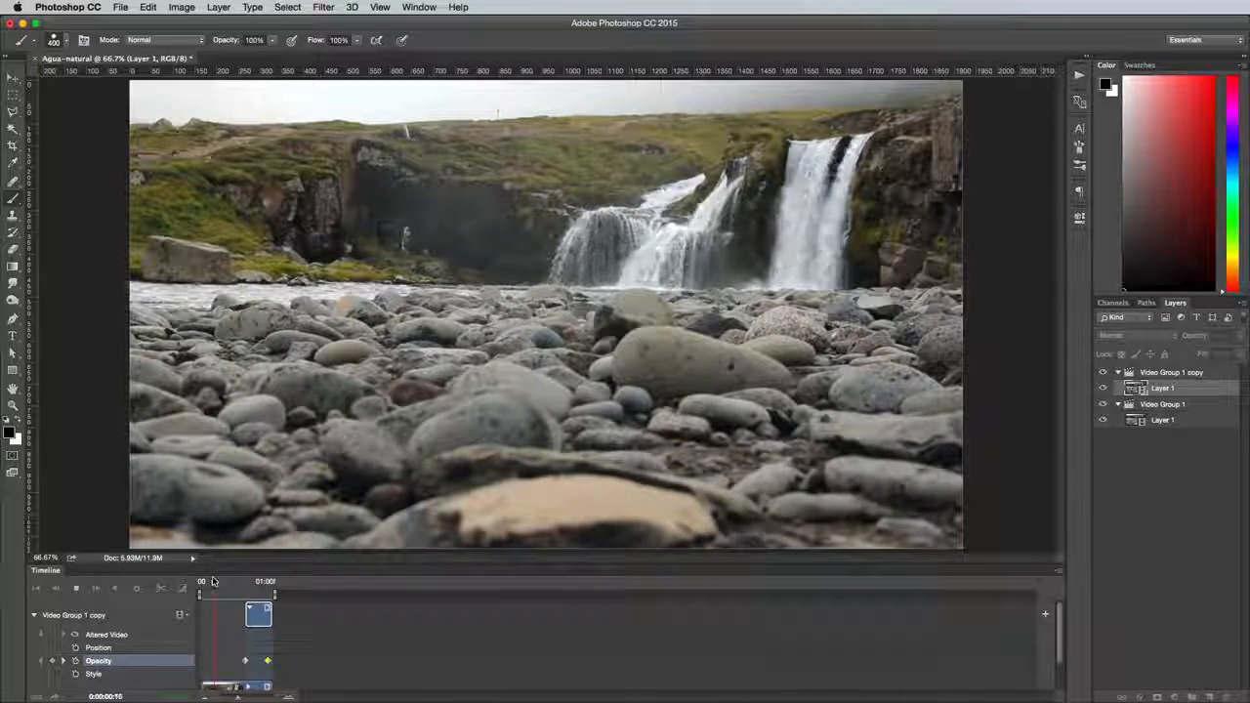
Copy the whole merged first frame, paste it as a still layer, and place it above both video groups
click(202, 582)
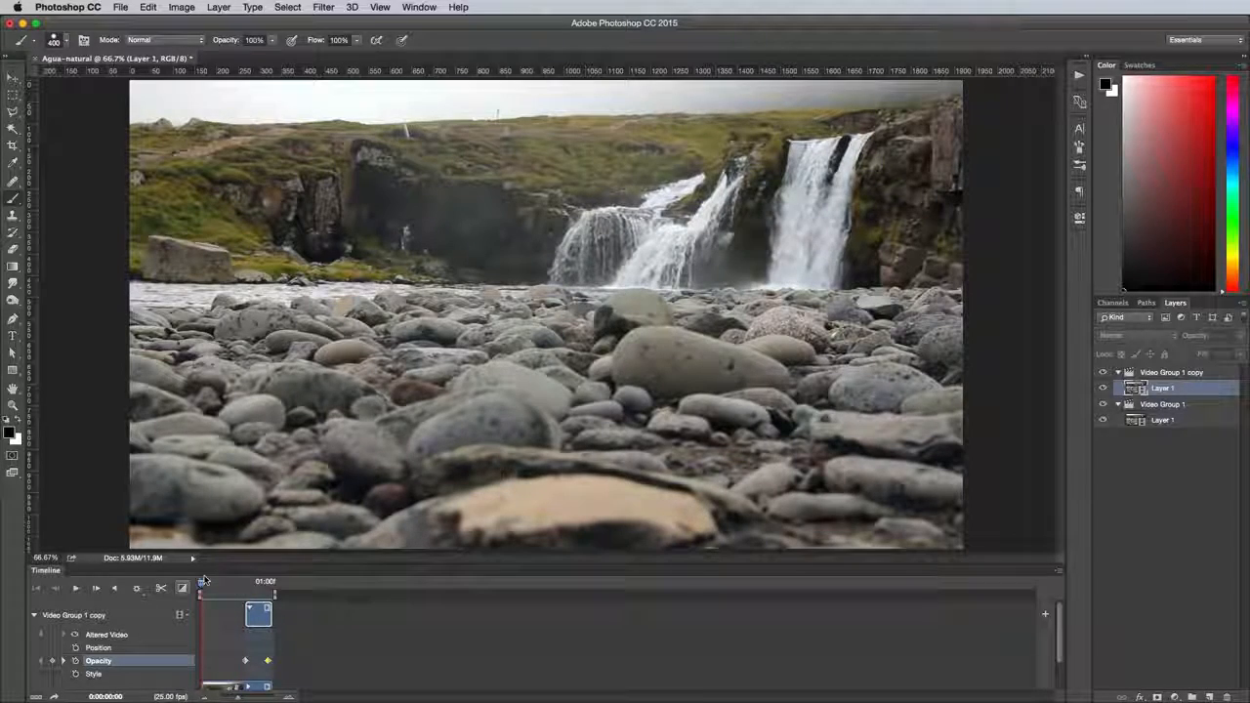
key(super+a)
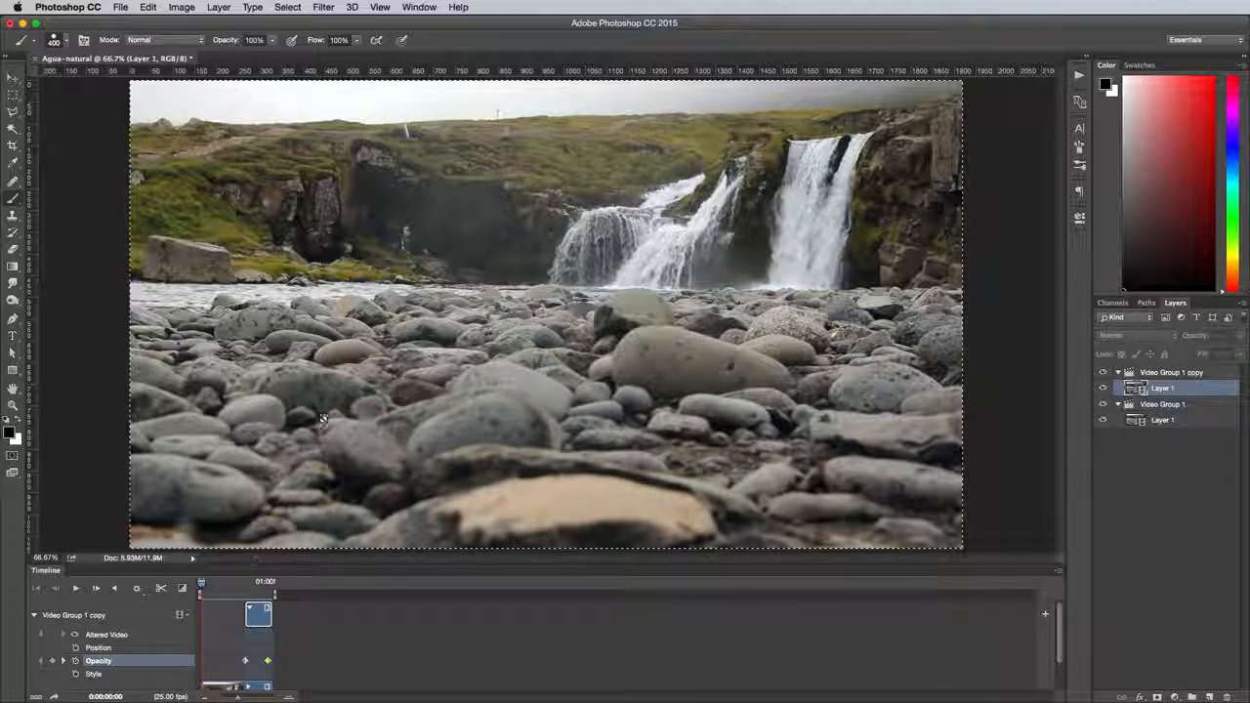
click(148, 7)
click(174, 113)
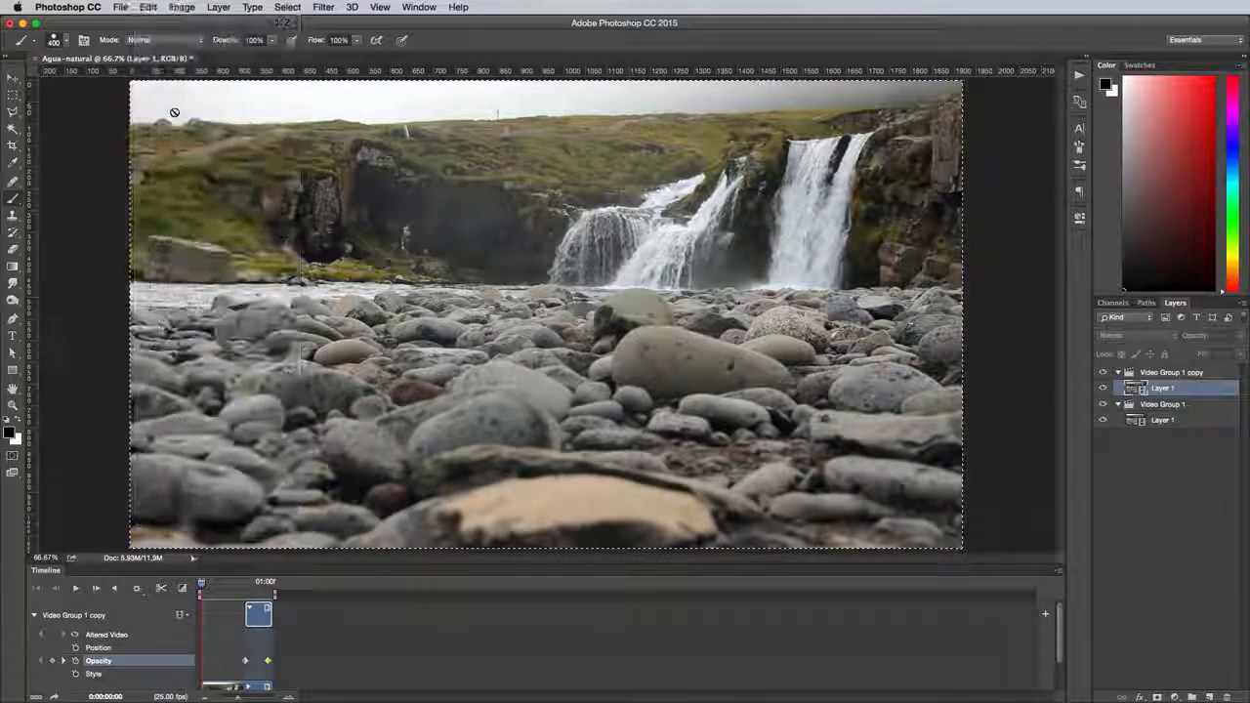
click(148, 7)
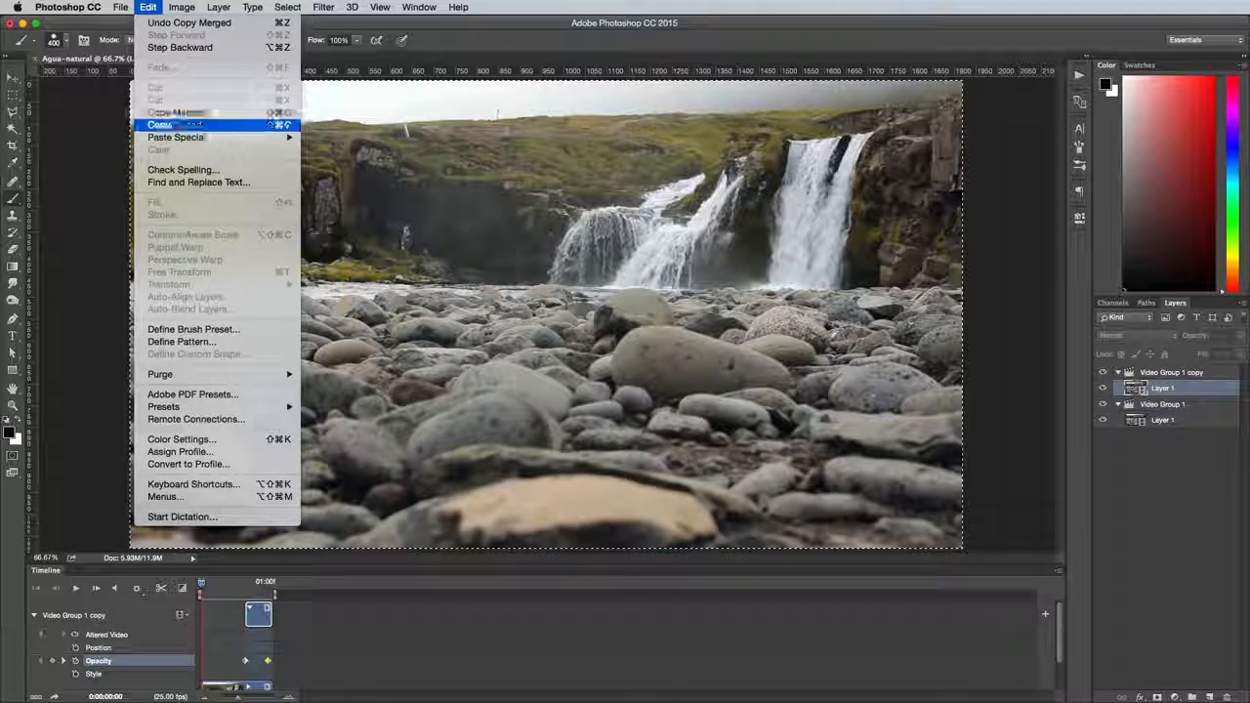
click(174, 123)
drag(1202, 392, 1200, 366)
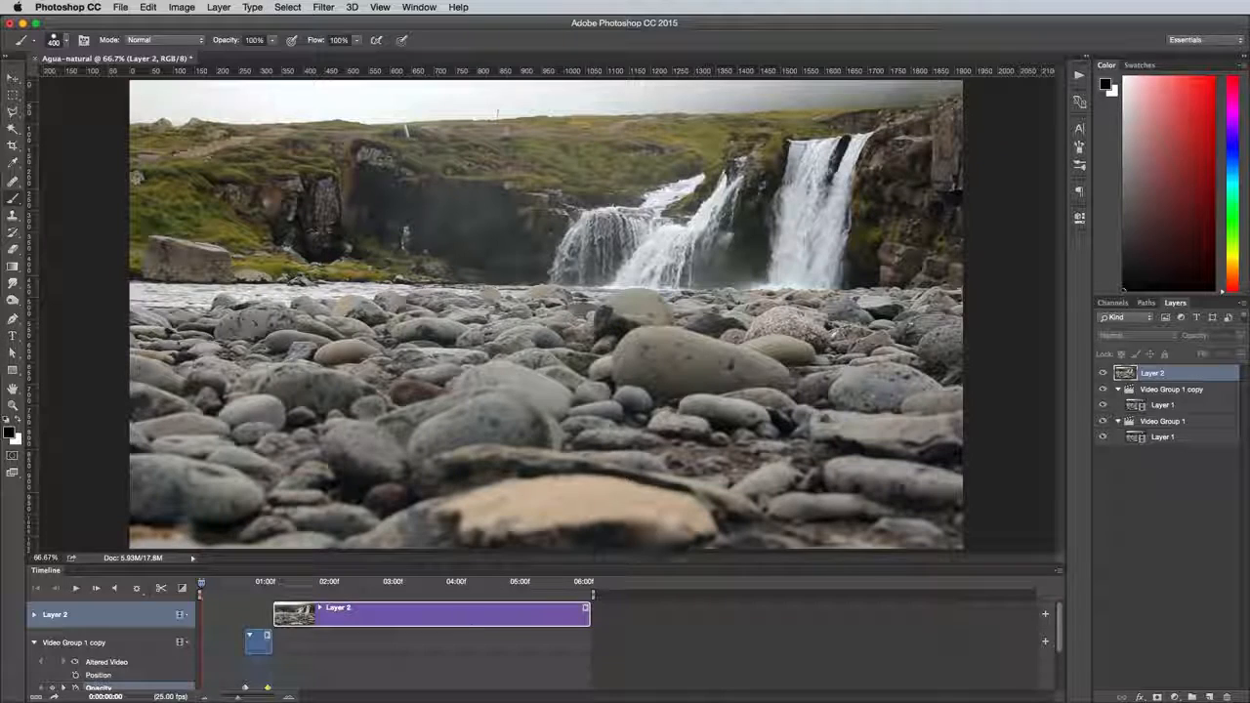
Move the still Layer 2 to the start of the timeline and trim it to end with the video clips
drag(469, 615, 398, 615)
drag(508, 564, 508, 465)
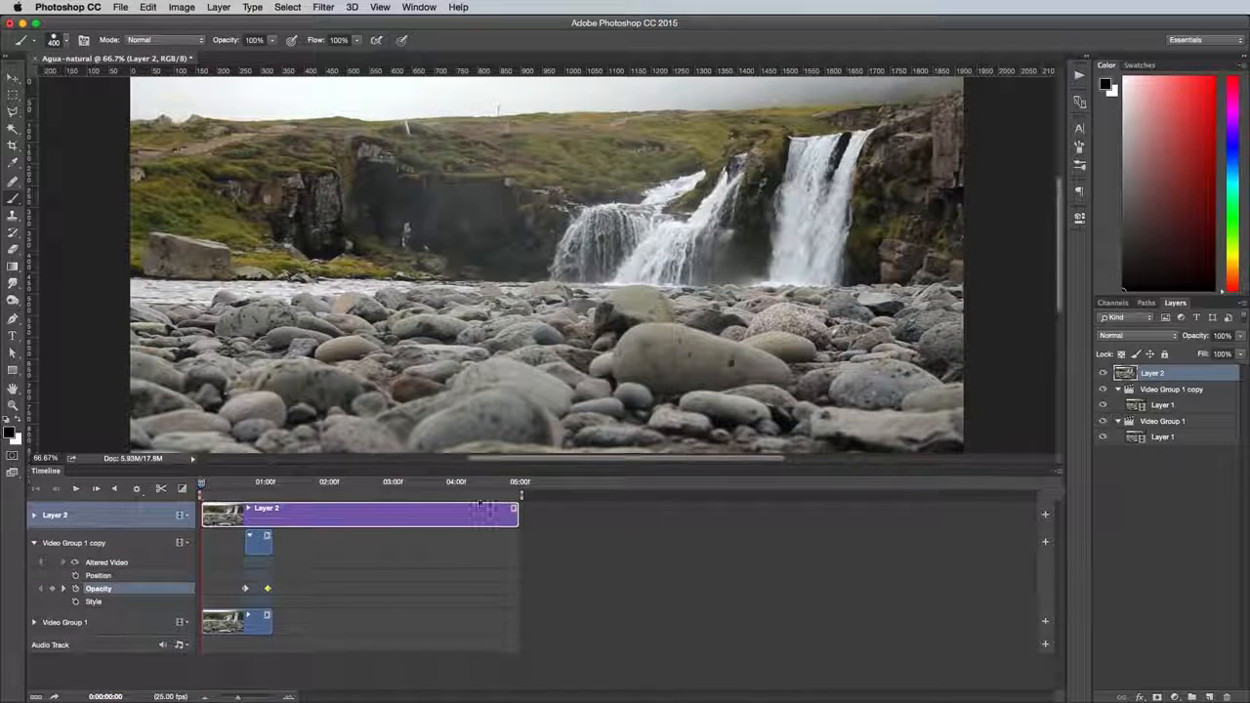
drag(517, 514, 274, 515)
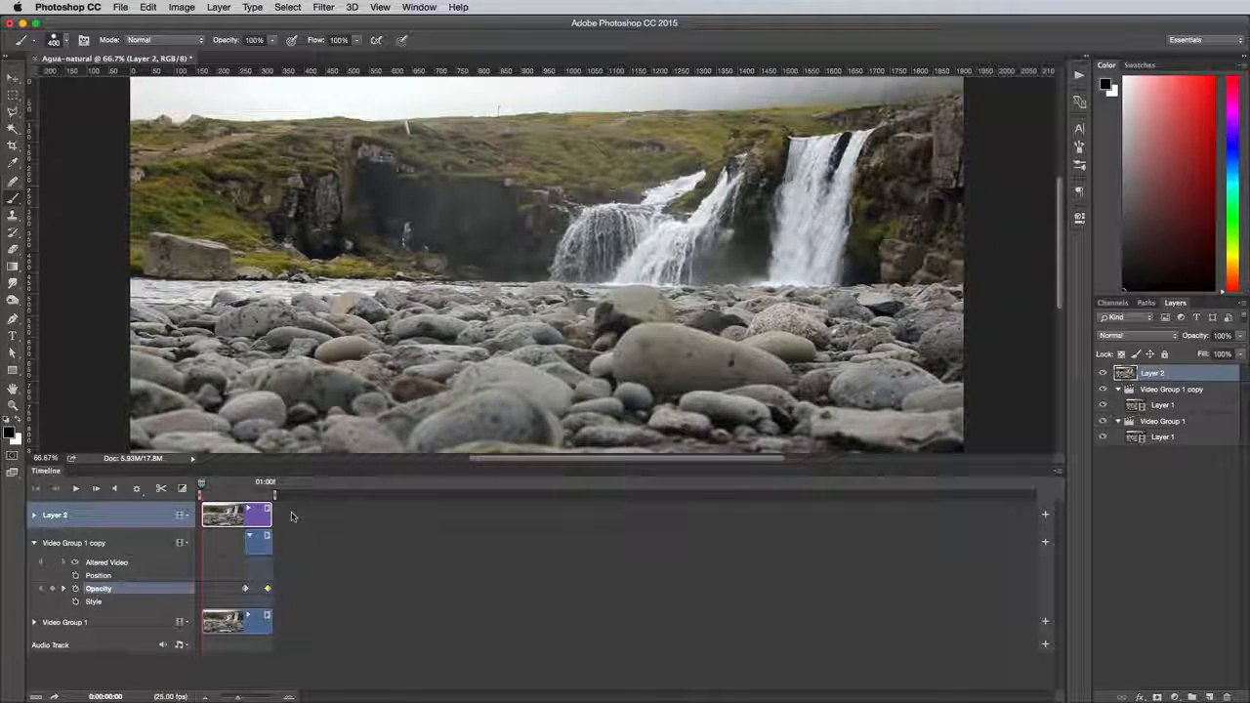
Add a layer mask to Layer 2 and paint the waterfall area black with a 150 px brush
click(1156, 698)
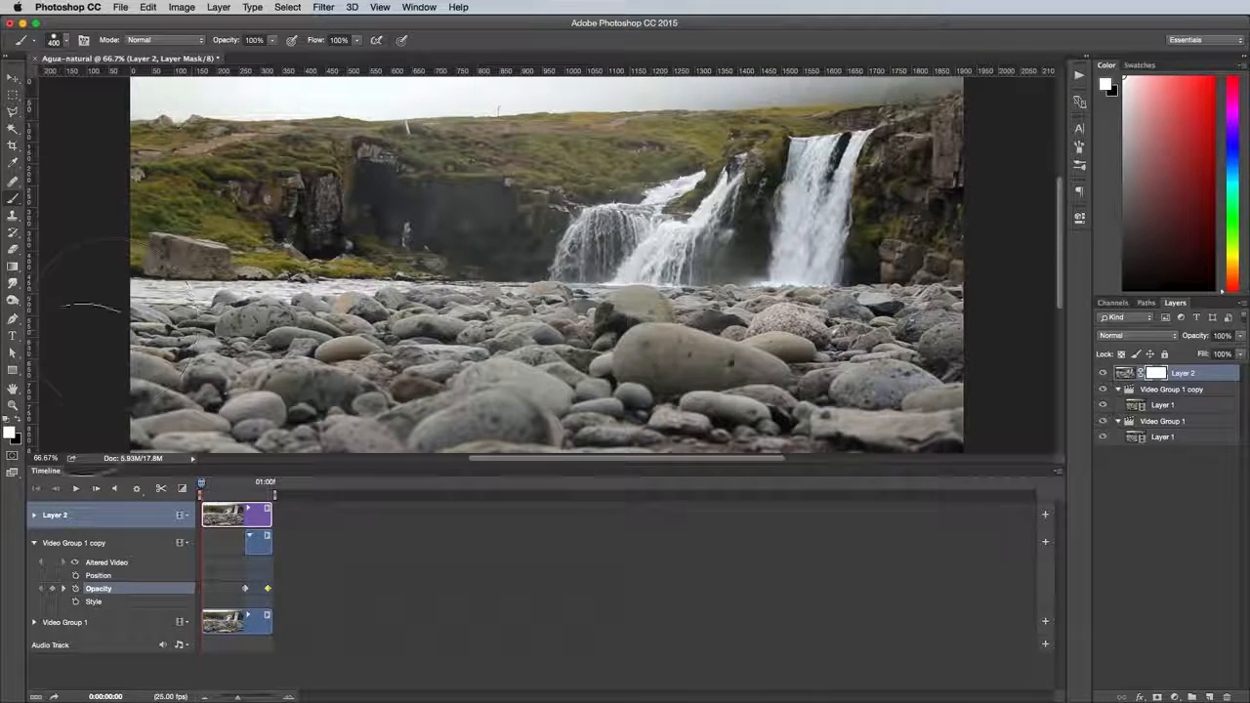
key(bracketleft)
click(65, 41)
key(Return)
key(bracketleft)
key(bracketleft)
key(bracketleft)
Play the masked waterfall loop, enlarging the canvas area to check the motion across the full frame
key(space)
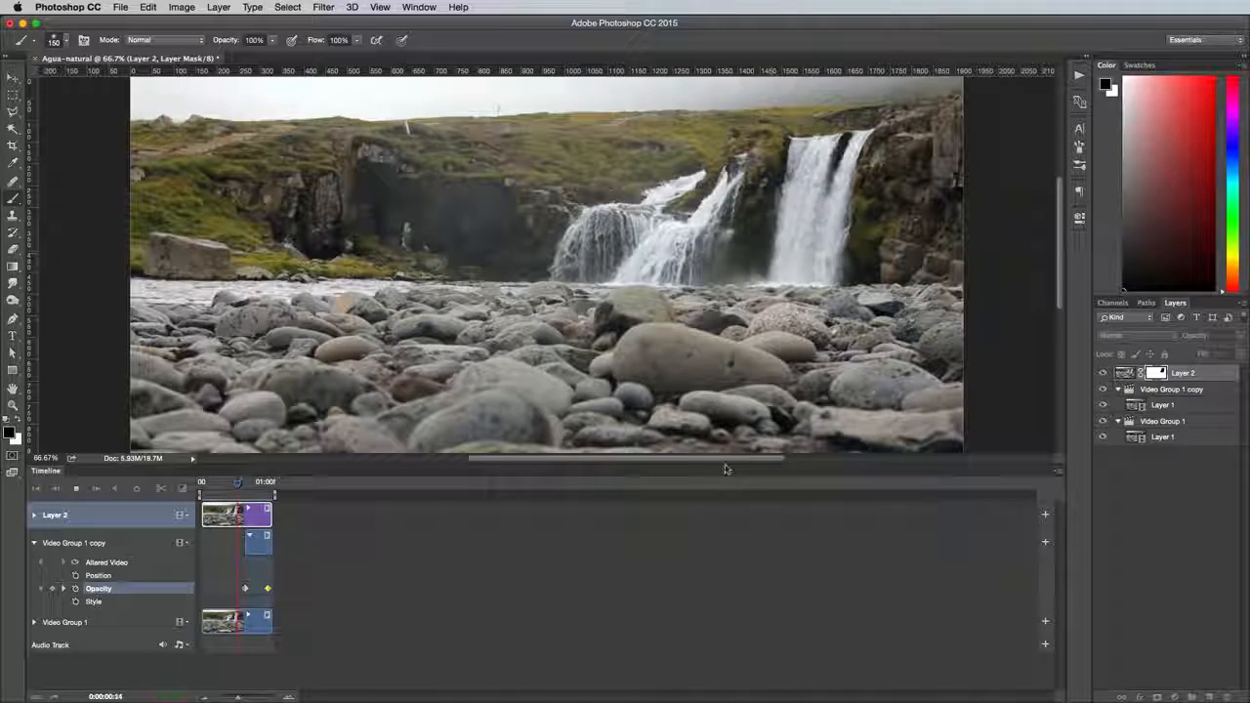
key(space)
mouse_move(723, 465)
mouse_down()
mouse_move(728, 554)
mouse_move(742, 573)
mouse_up()
key(space)
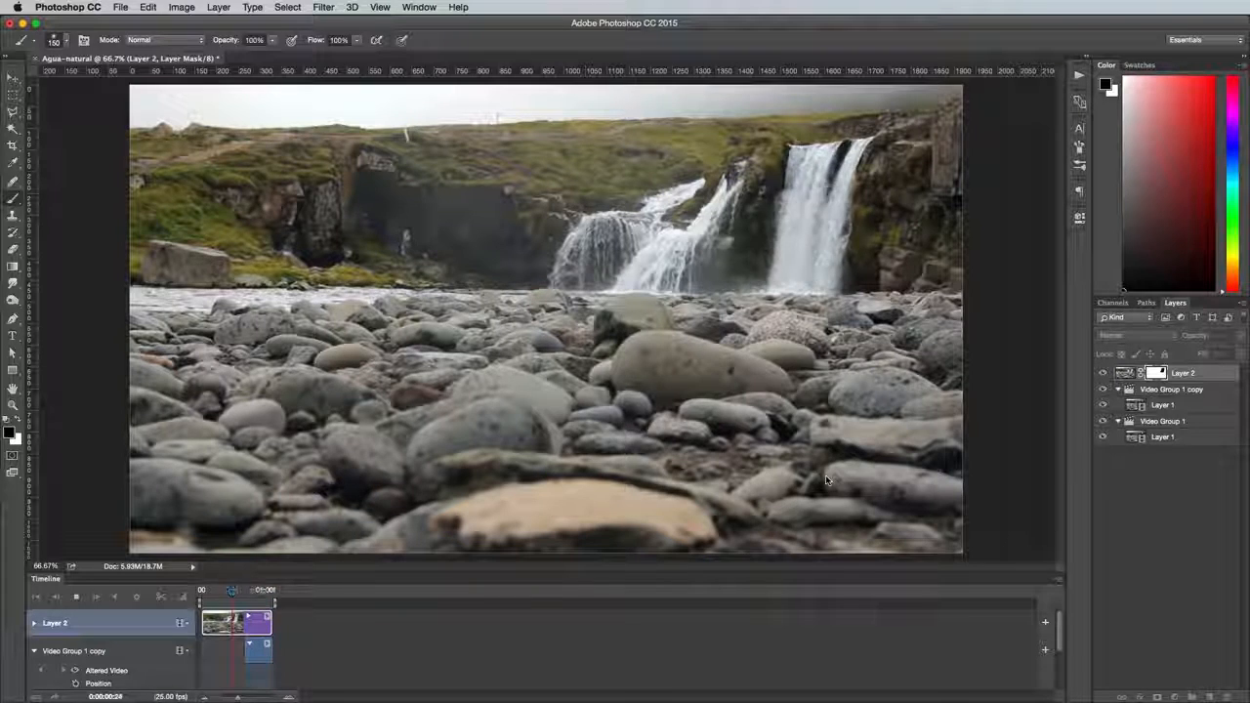